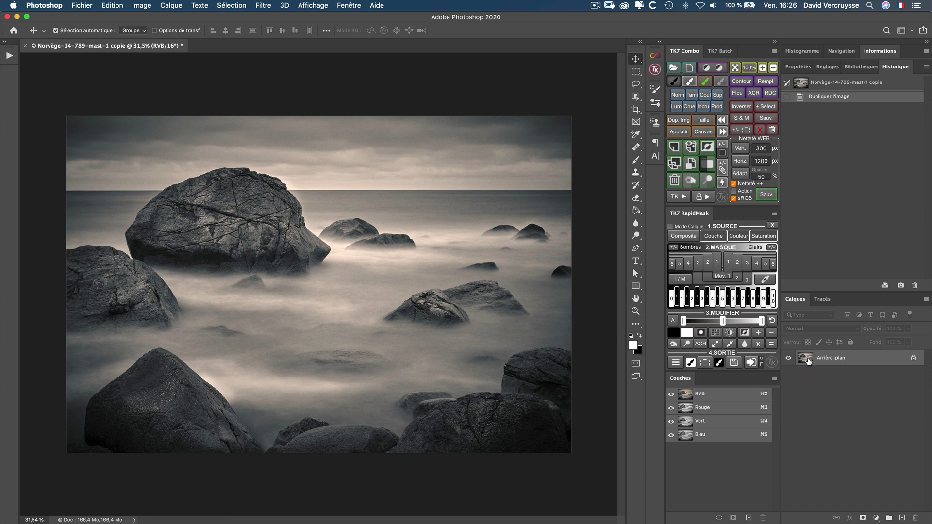
- Duplicate the background layer and rename the copy "travail"
left_click_drag(807, 360, 901, 516)
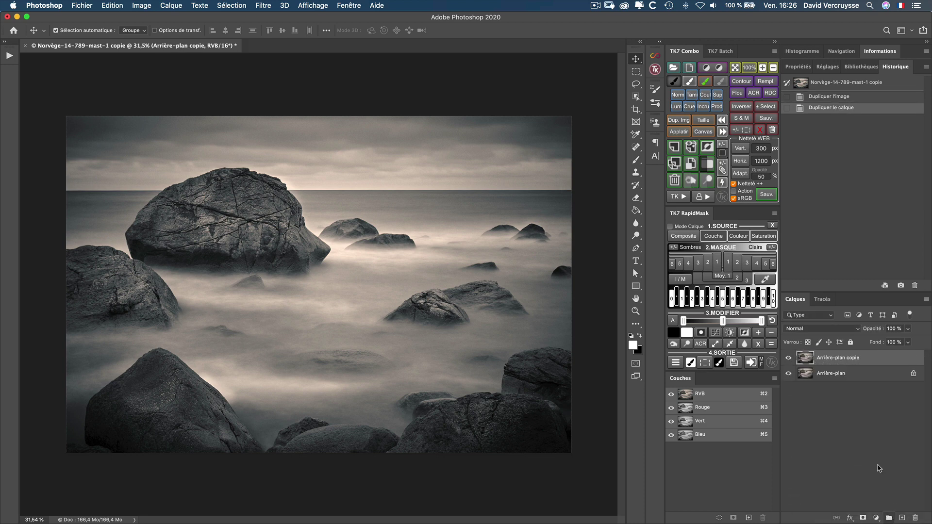
double_click(832, 357)
key("BackSpace")
key("Return")
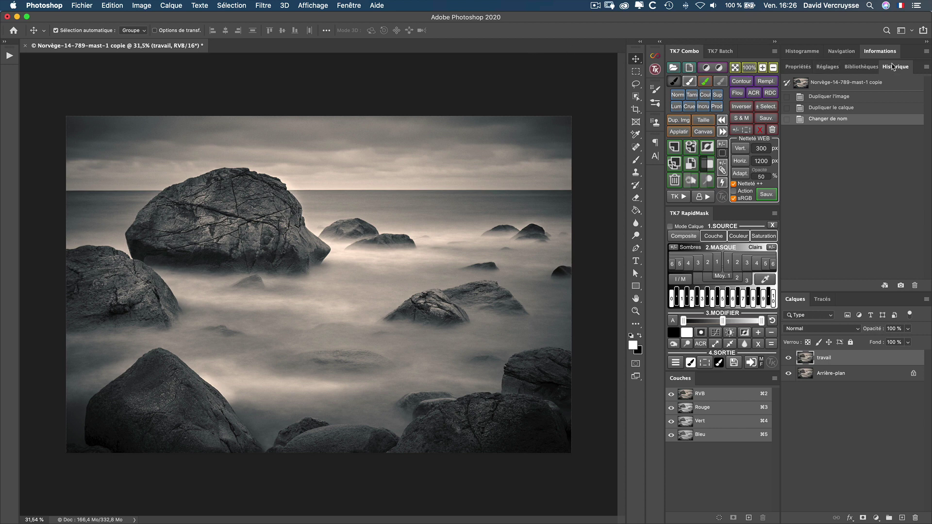
- Create a history snapshot of the current image state and rename it "départ"
left_click(347, 6)
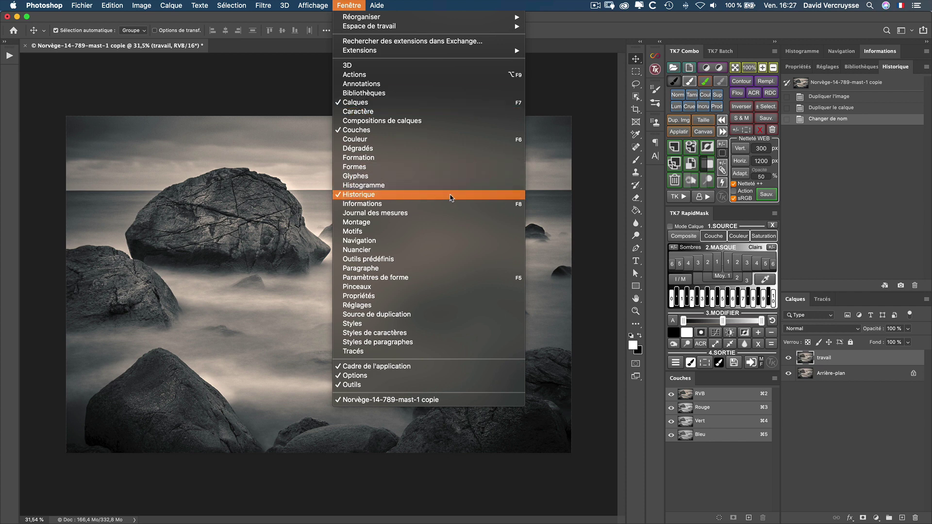
left_click(841, 184)
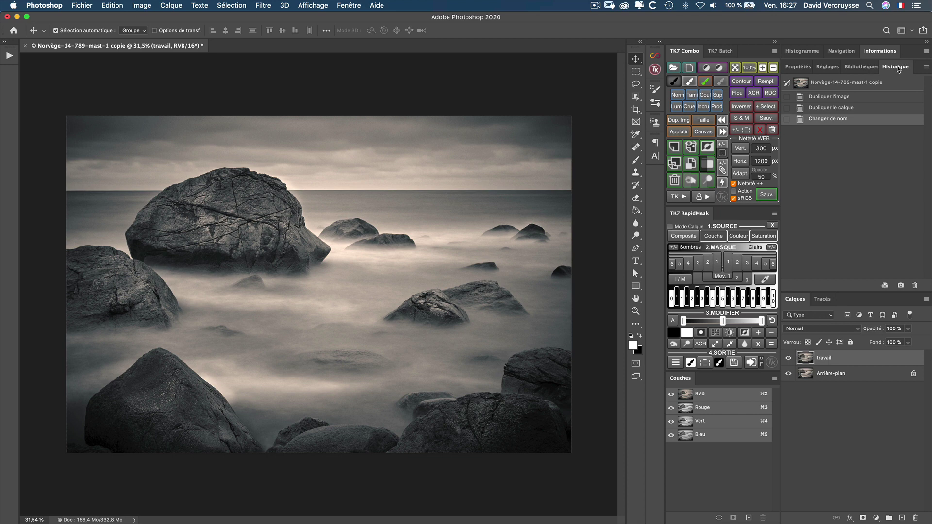
mouse_move(895, 68)
left_mouse_down()
mouse_move(857, 68)
mouse_move(896, 71)
left_mouse_up()
left_click(900, 286)
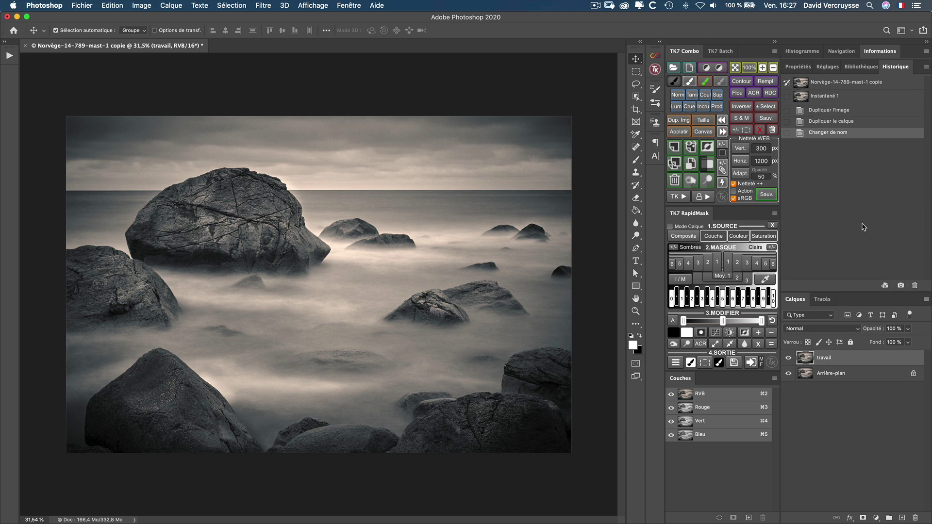
left_click(823, 98)
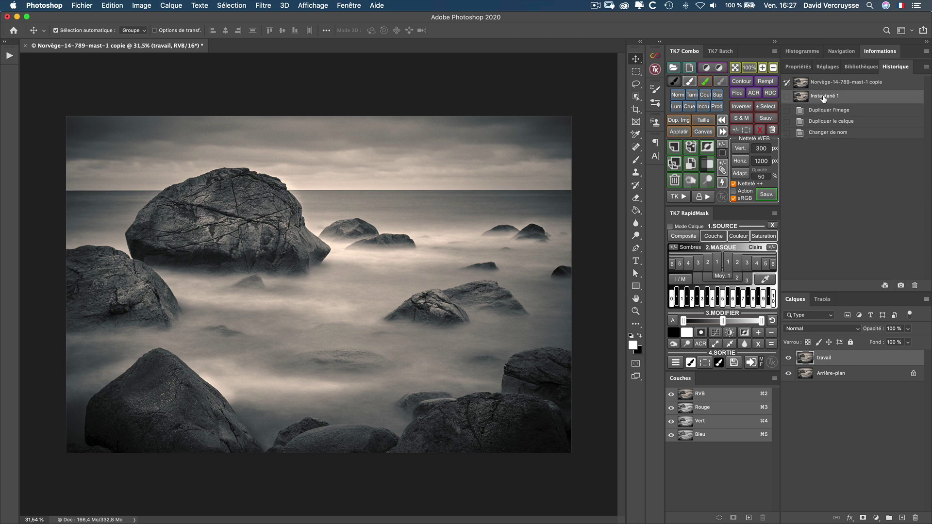
double_click(823, 97)
type("départ")
key("Return")
- Set up the History Brush with the "départ" snapshot as source, Superposition mode, 40% opacity and 26% flow
left_click(636, 162)
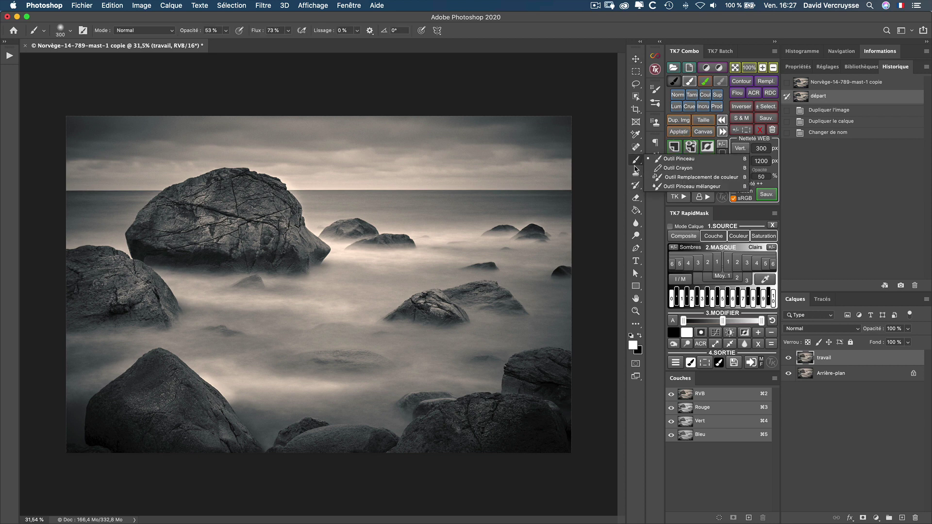
left_click(637, 187)
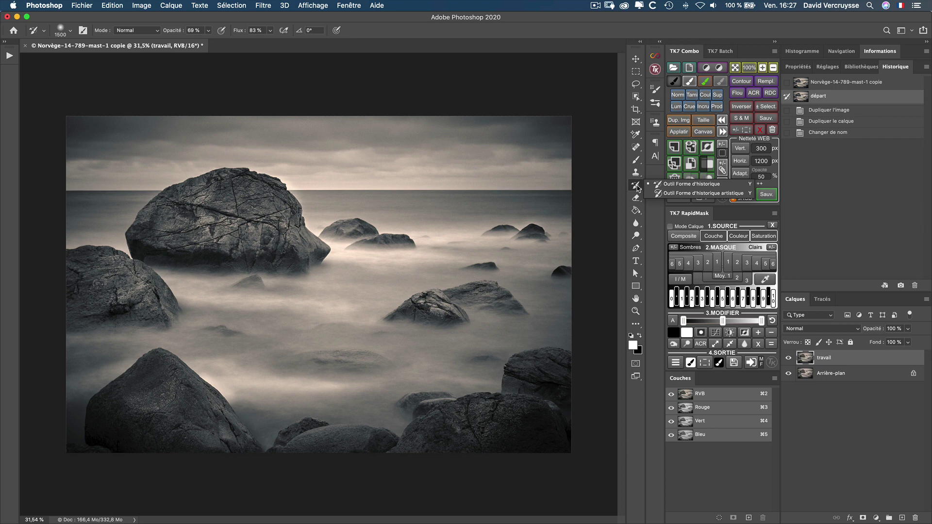
left_click(666, 186)
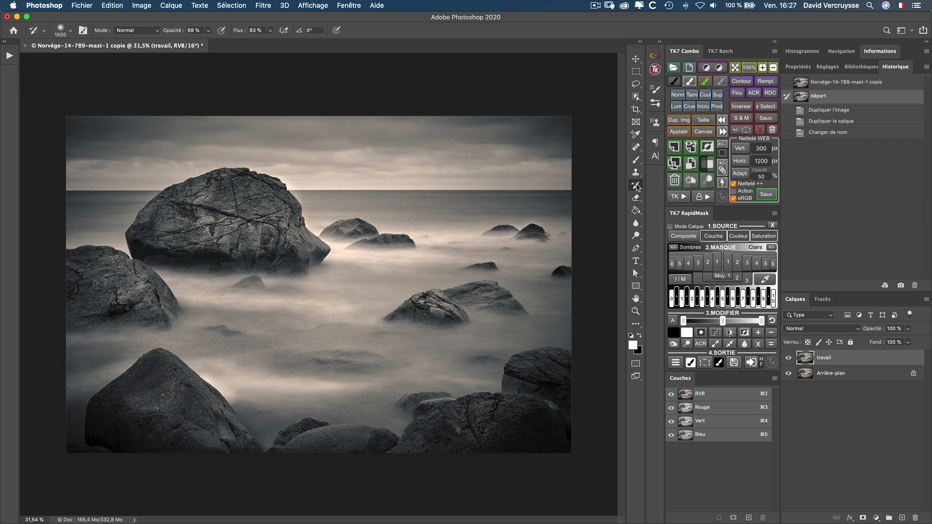
left_click(637, 187)
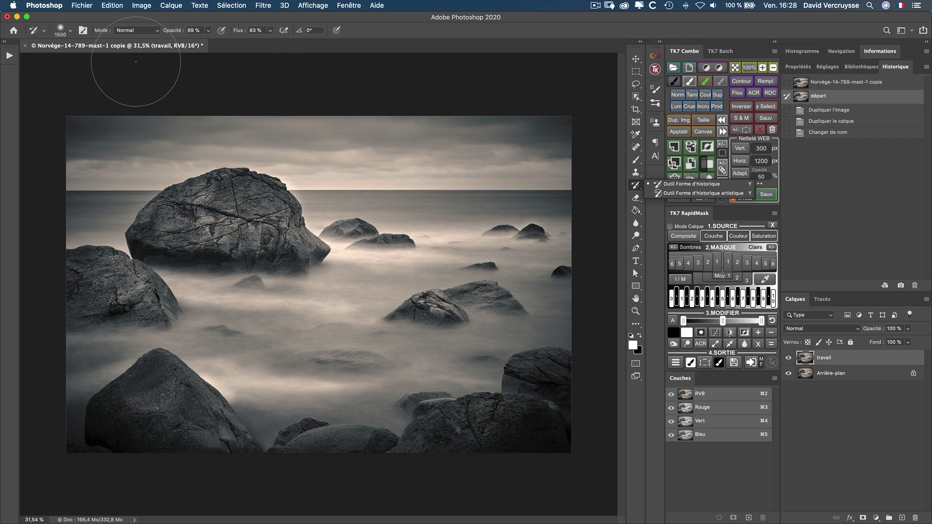
left_click(153, 32)
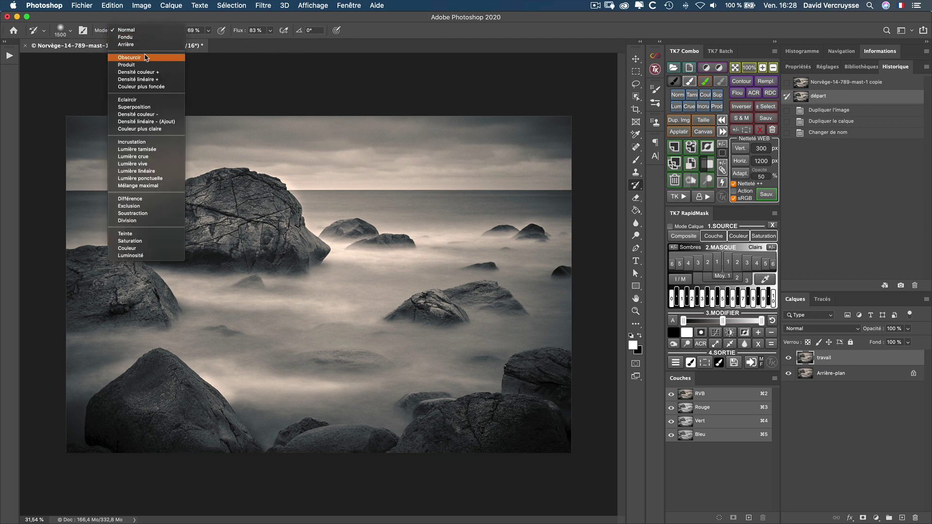
left_click(140, 107)
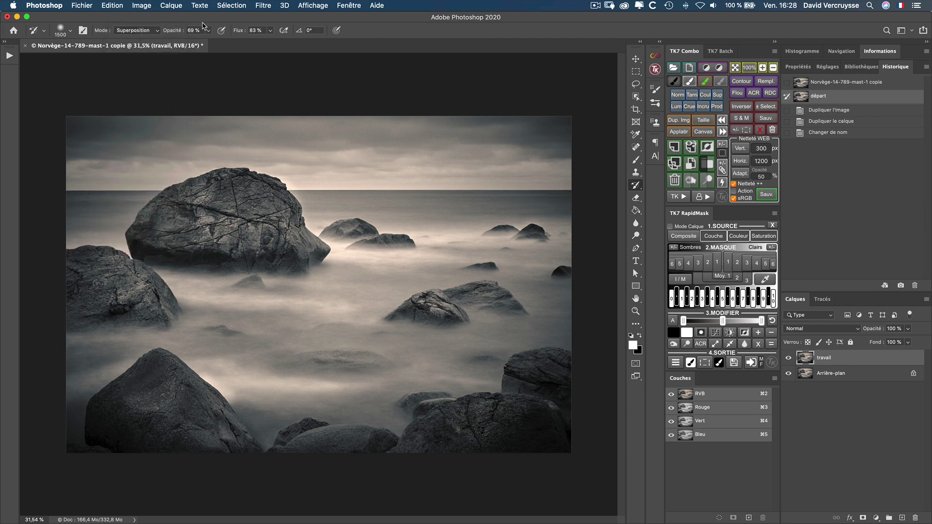
left_click_drag(172, 31, 161, 32)
left_click_drag(240, 32, 214, 32)
- Lighten the large rock and the foreground rock below it with the History Brush, and compare the result with the original layer
mouse_move(221, 215)
left_mouse_down()
mouse_move(247, 216)
mouse_move(246, 204)
mouse_move(222, 206)
mouse_move(240, 198)
mouse_move(215, 199)
mouse_move(234, 193)
mouse_move(220, 189)
mouse_move(252, 186)
mouse_move(259, 200)
mouse_move(167, 219)
left_mouse_up()
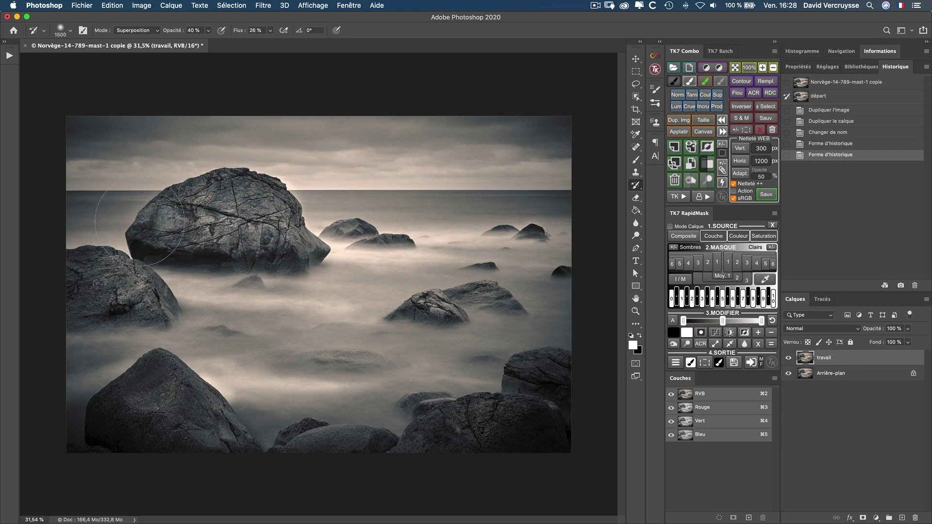
left_click(192, 209)
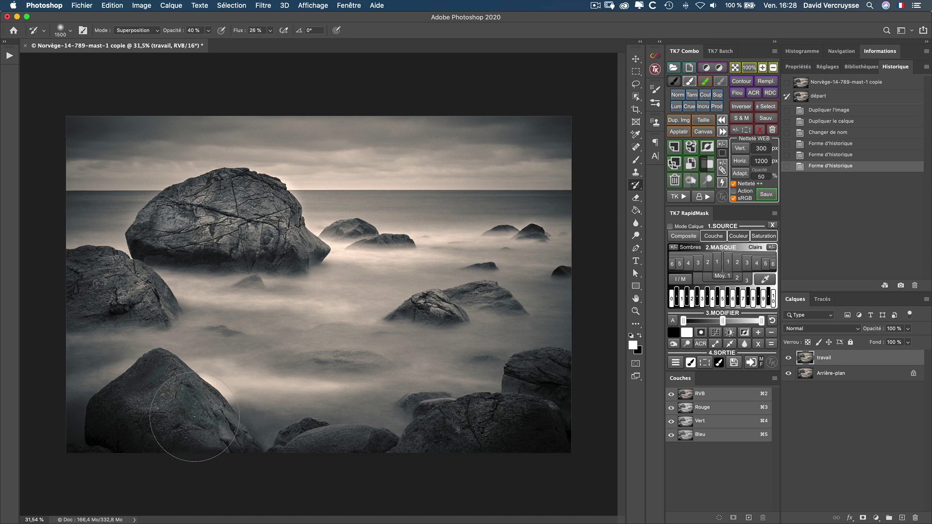
mouse_move(170, 420)
left_mouse_down()
mouse_move(165, 380)
mouse_move(168, 403)
left_mouse_up()
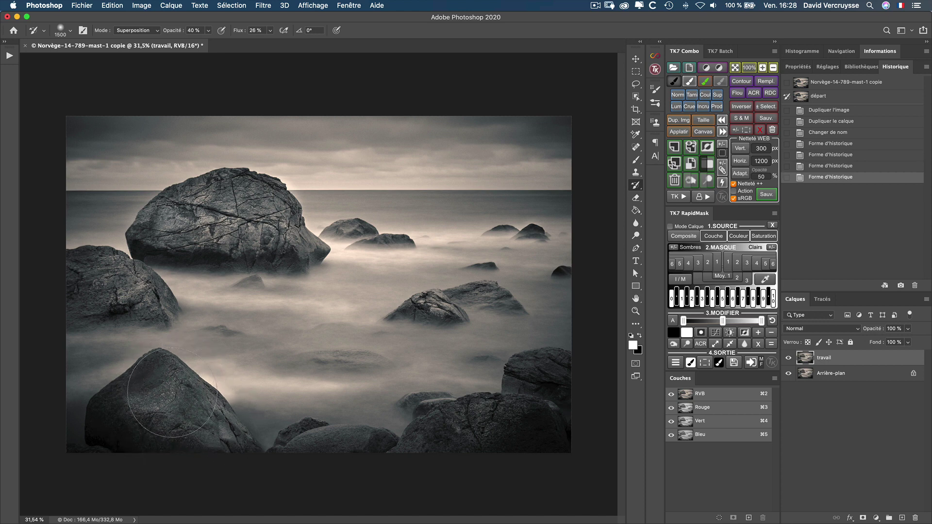
left_click(788, 359)
left_click(789, 359)
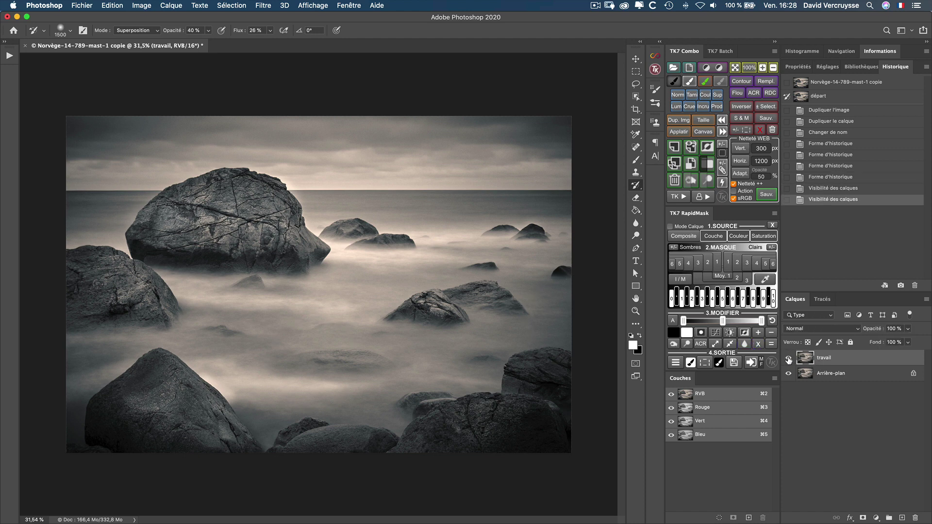
left_click(789, 360)
left_click(789, 357)
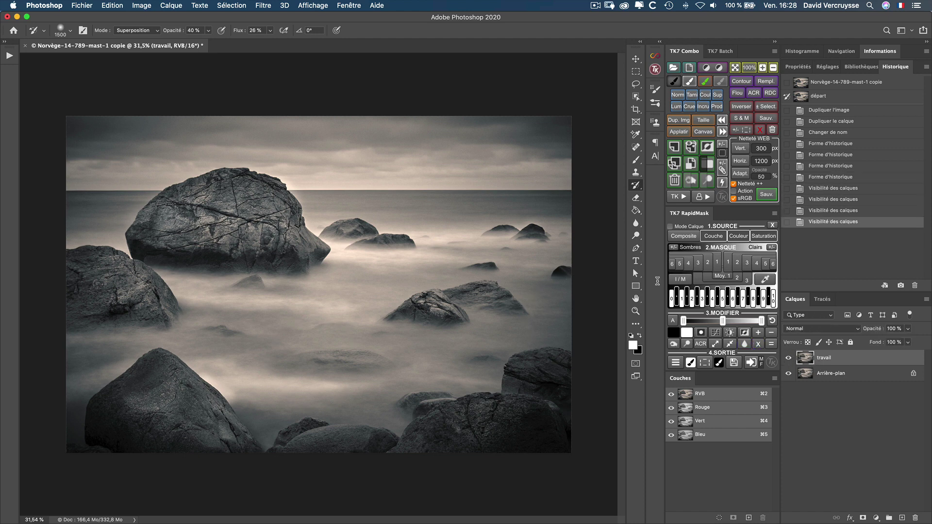
- Switch the History Brush to Produit mode, enlarge it to 1700 px and darken the water beside the rocks near the image's right edge
left_click(130, 31)
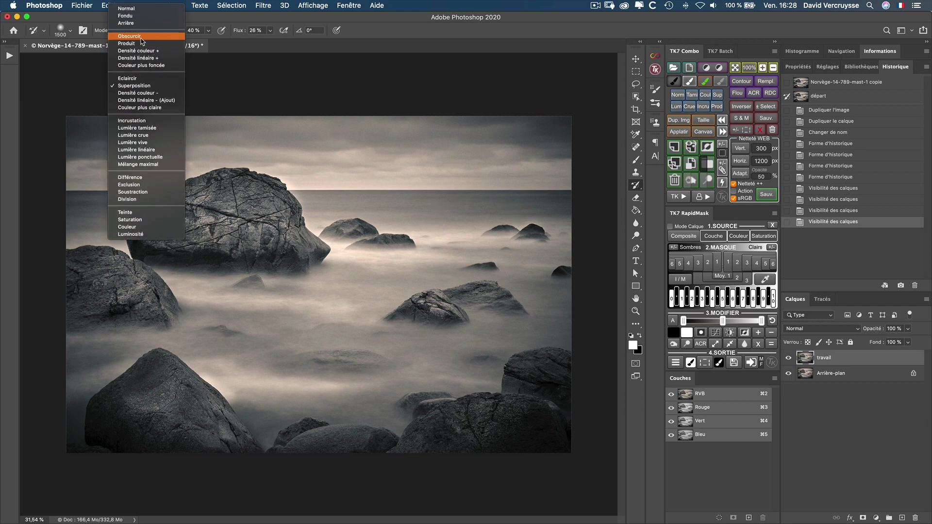
left_click(136, 33)
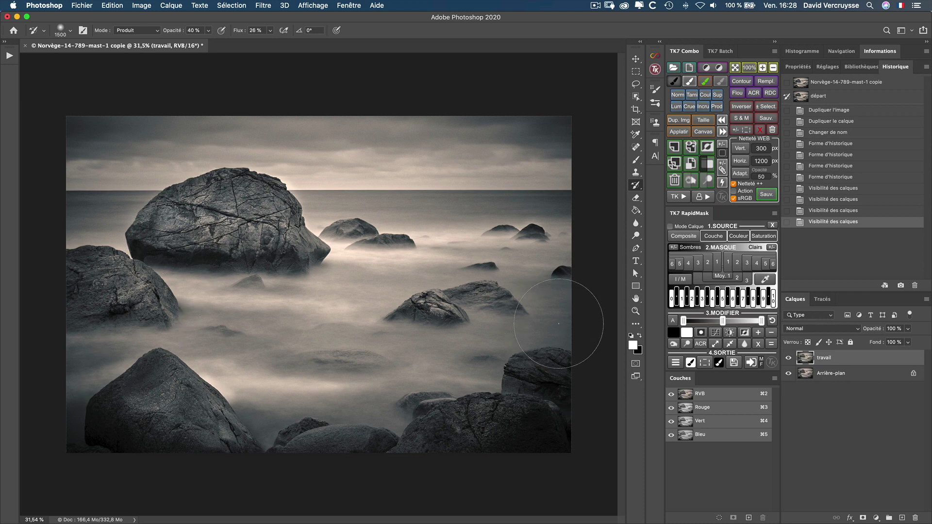
key("bracketright")
key("bracketright")
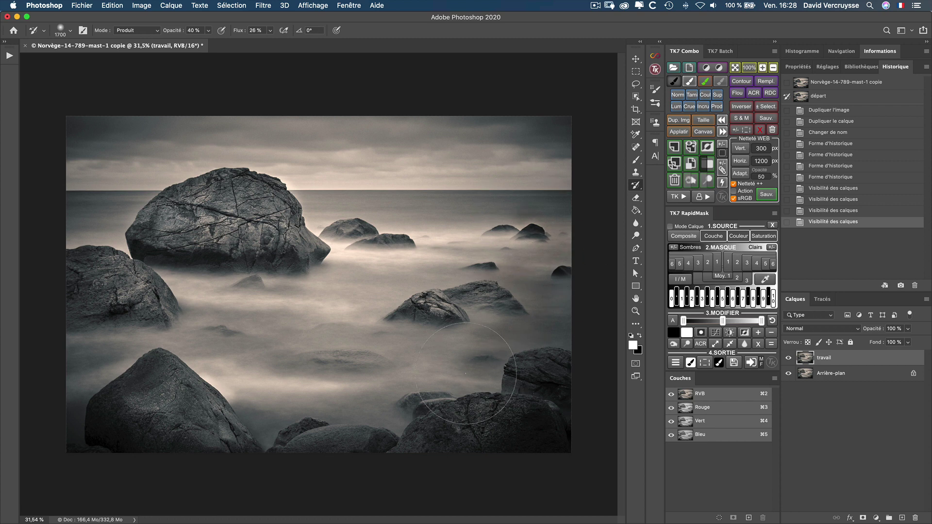
left_click_drag(498, 327, 549, 325)
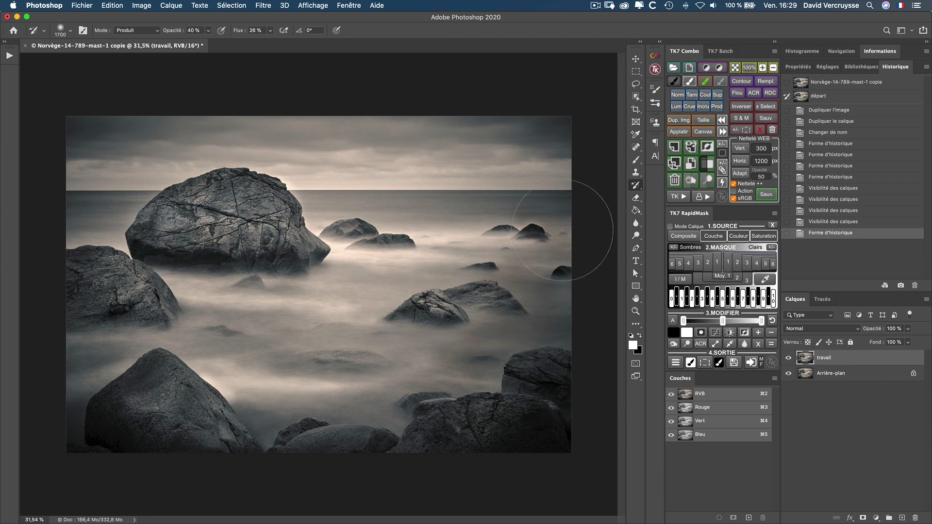
- Switch the History Brush back to Superposition mode and lighten the large rock further
left_click(134, 31)
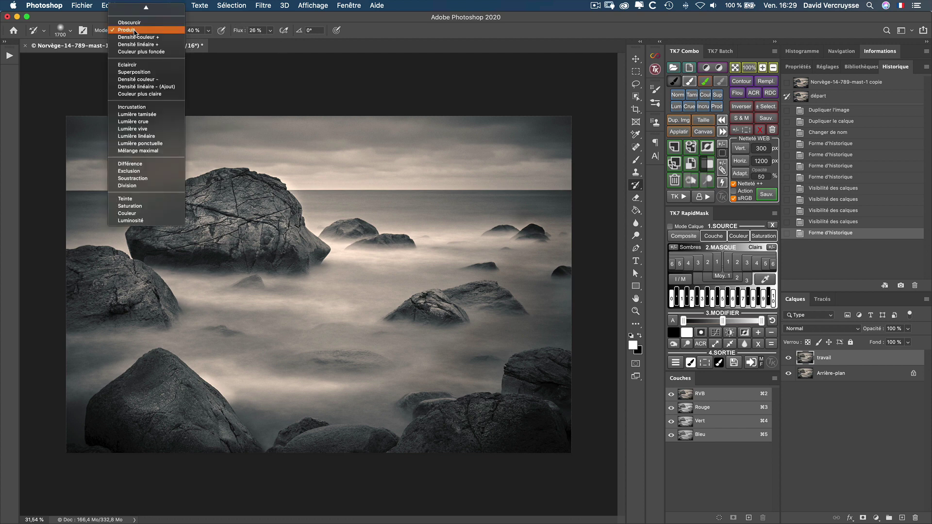
left_click(135, 73)
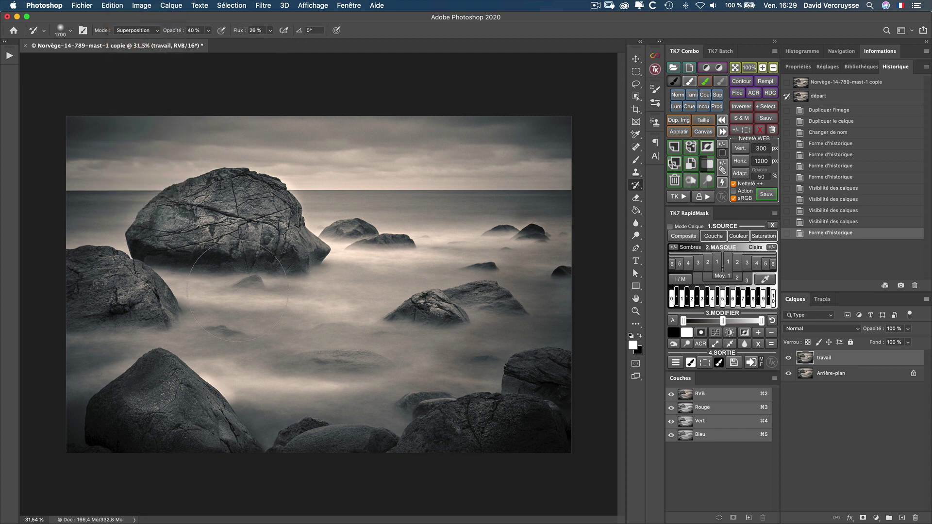
mouse_move(210, 212)
left_mouse_down()
mouse_move(221, 199)
mouse_move(235, 211)
left_mouse_up()
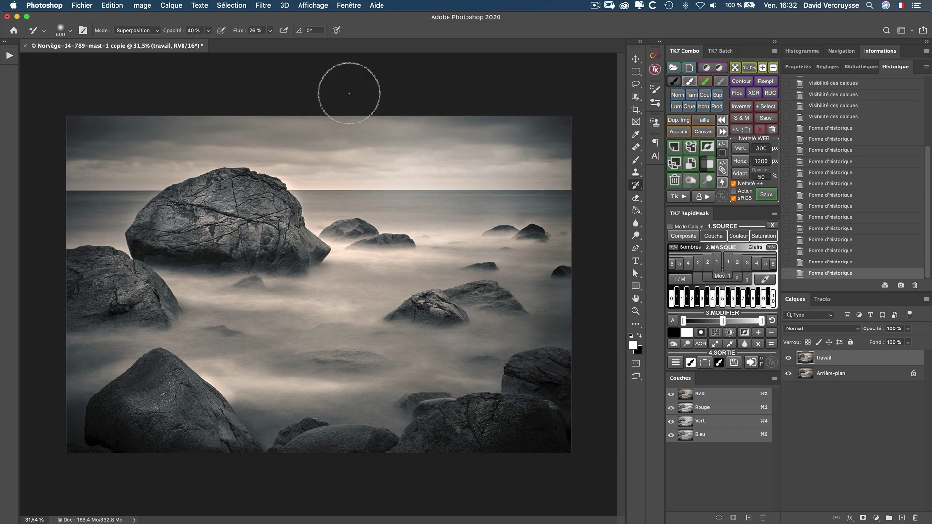
- Restore the original tones around the rocks on the image's right side with an 800 px History Brush in Normal mode, 68% opacity and 51% flow
left_click(134, 32)
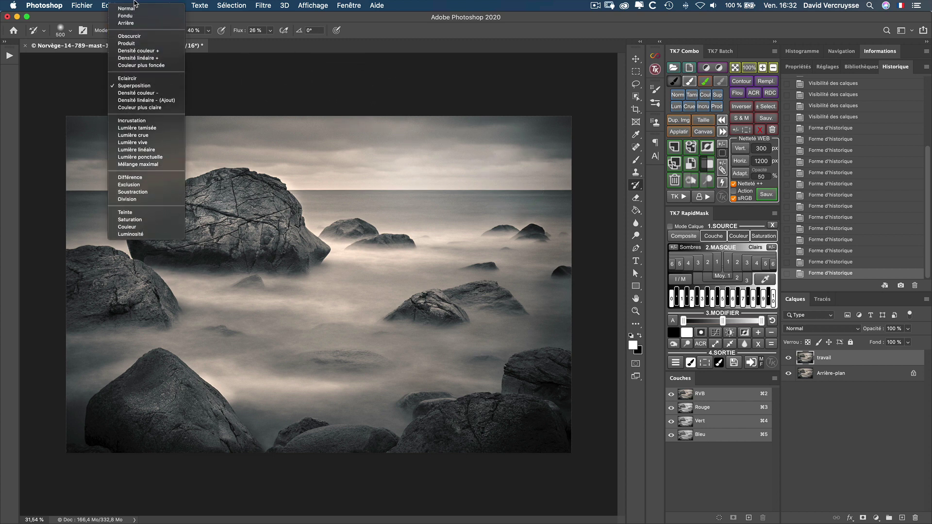
left_click(133, 9)
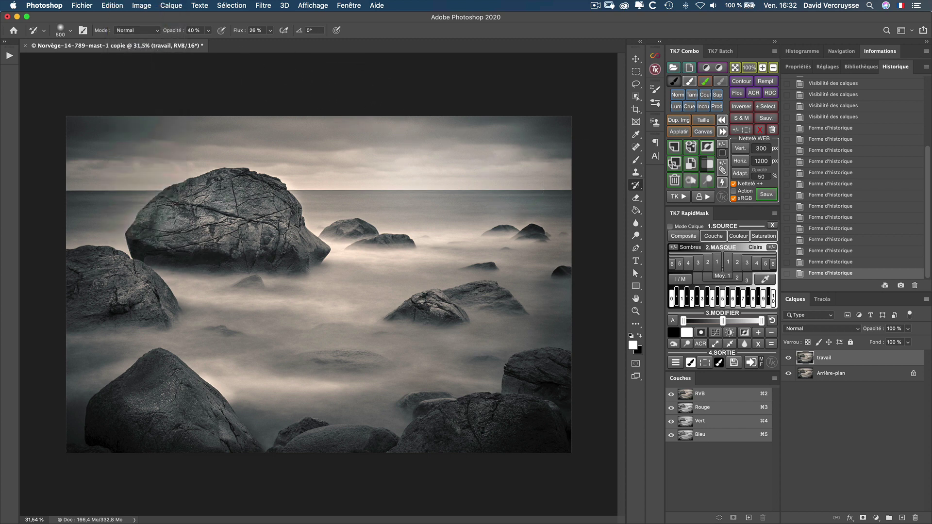
left_click_drag(238, 31, 246, 31)
left_click_drag(165, 32, 244, 32)
key("bracketright")
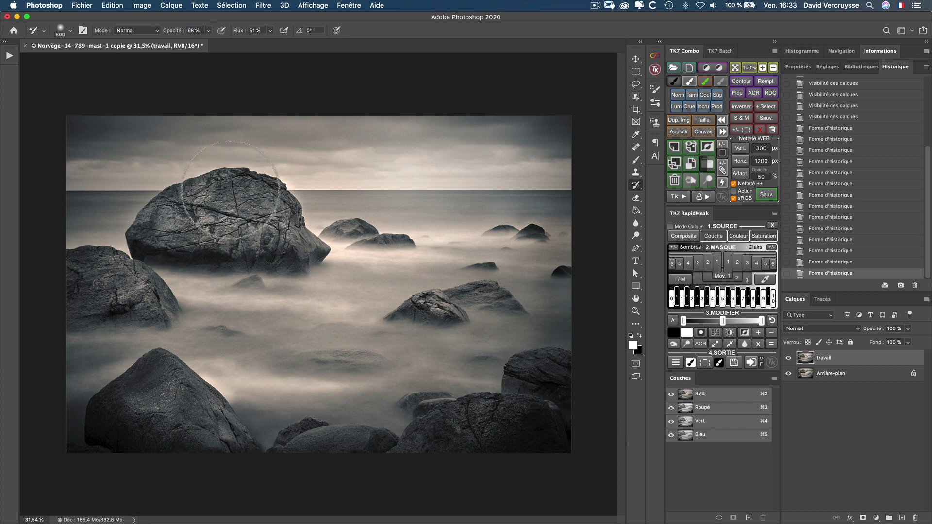
key("bracketright")
key("bracketright")
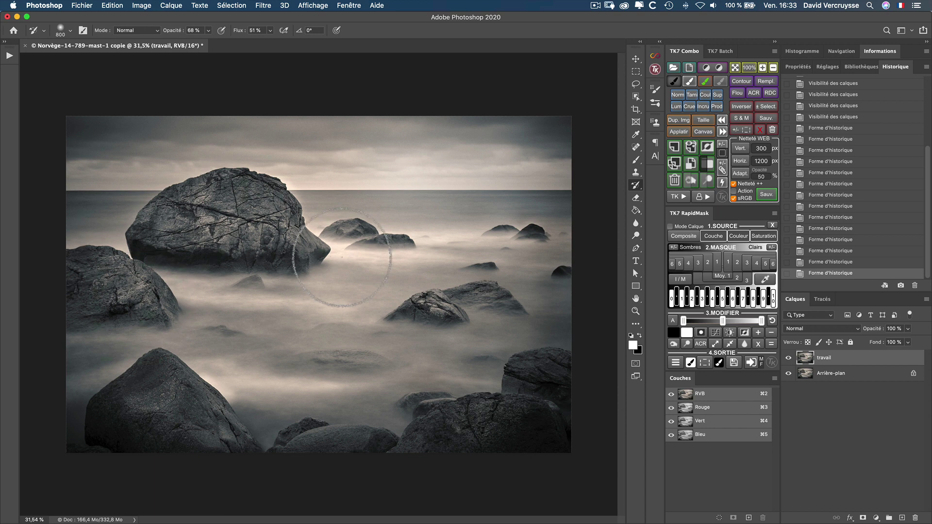
mouse_move(497, 368)
left_mouse_down()
mouse_move(545, 349)
mouse_move(488, 301)
left_mouse_up()
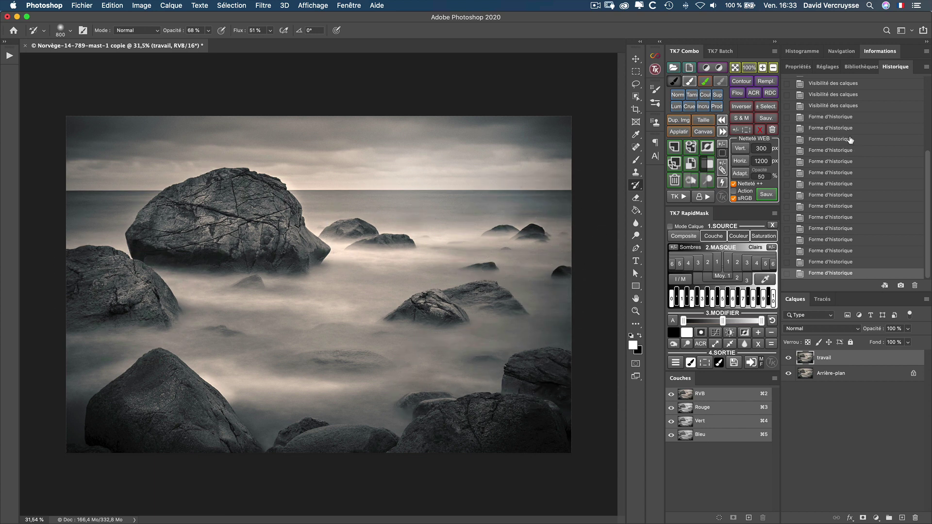
scroll(844, 140, "up", 8)
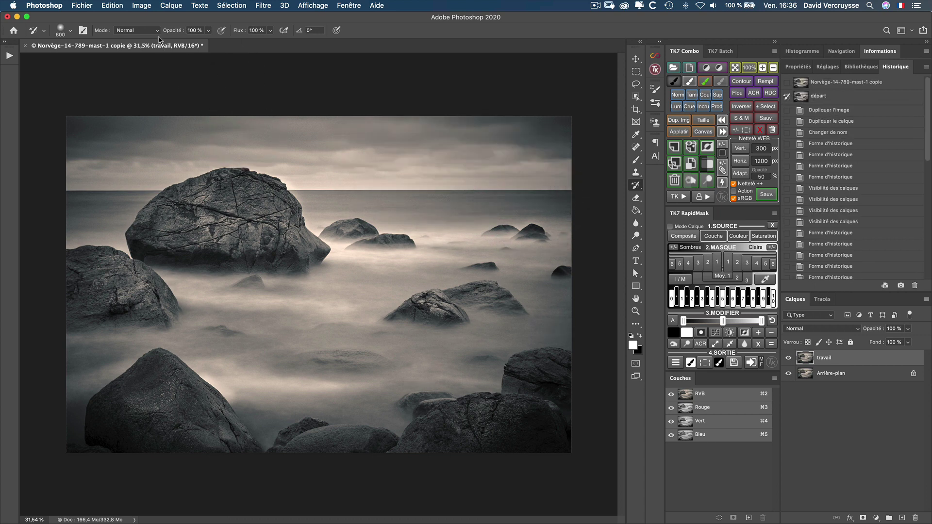
- Apply a Brightness/Contrast adjustment to the "travail" layer with slightly increased contrast
left_click(144, 6)
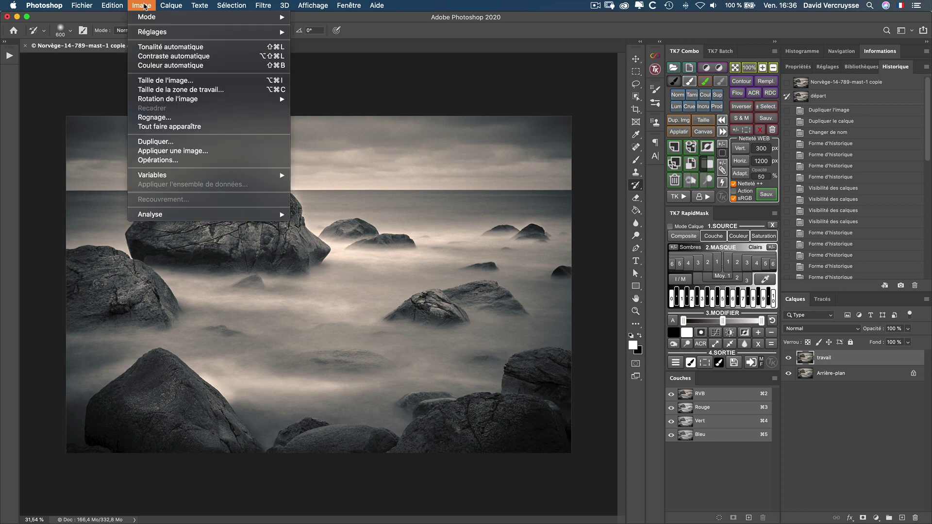
mouse_move(148, 33)
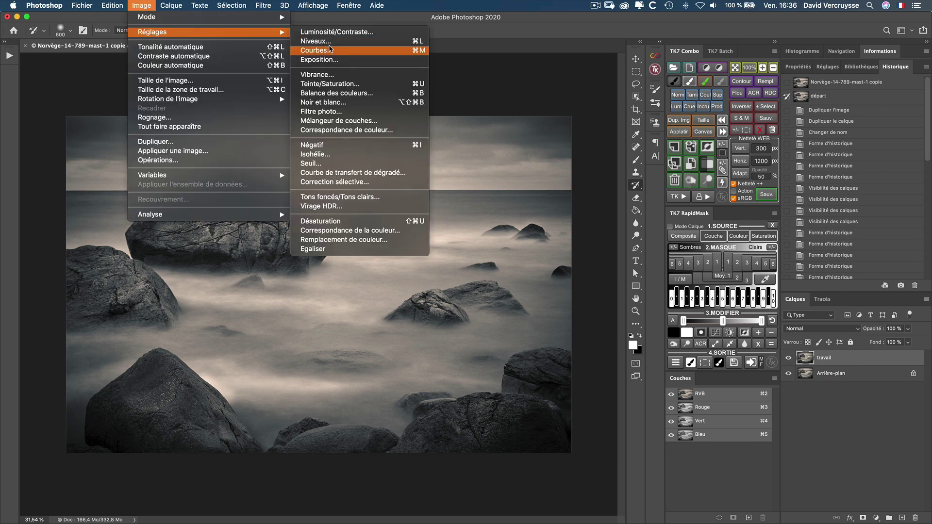
left_click(336, 32)
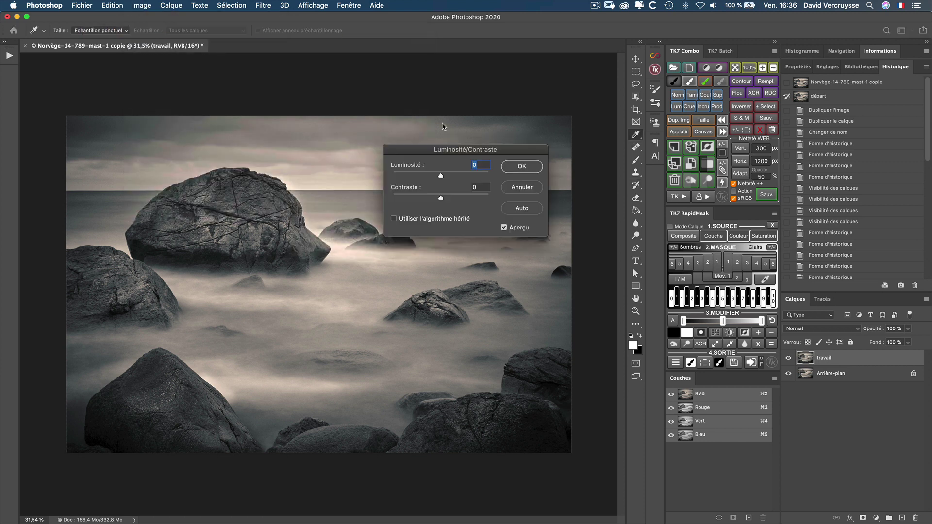
left_click_drag(429, 153, 441, 70)
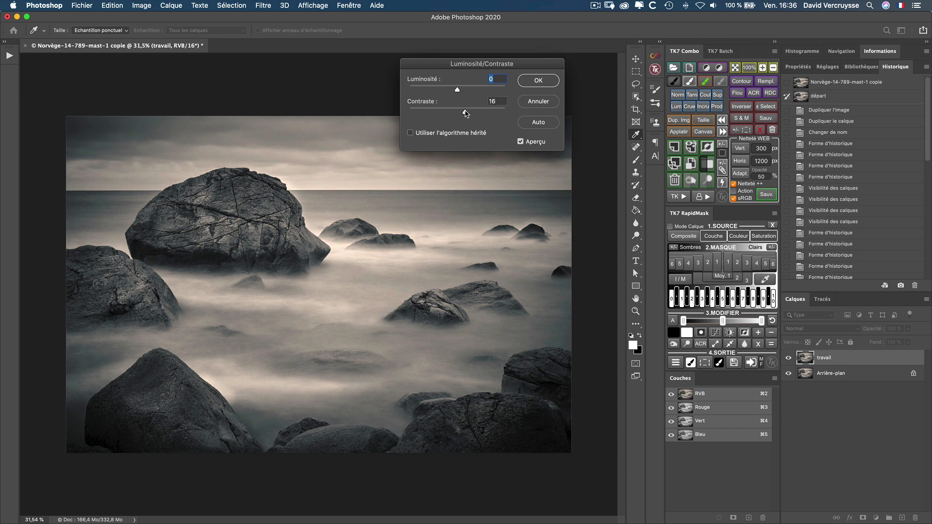
left_click_drag(466, 113, 468, 113)
left_click(532, 83)
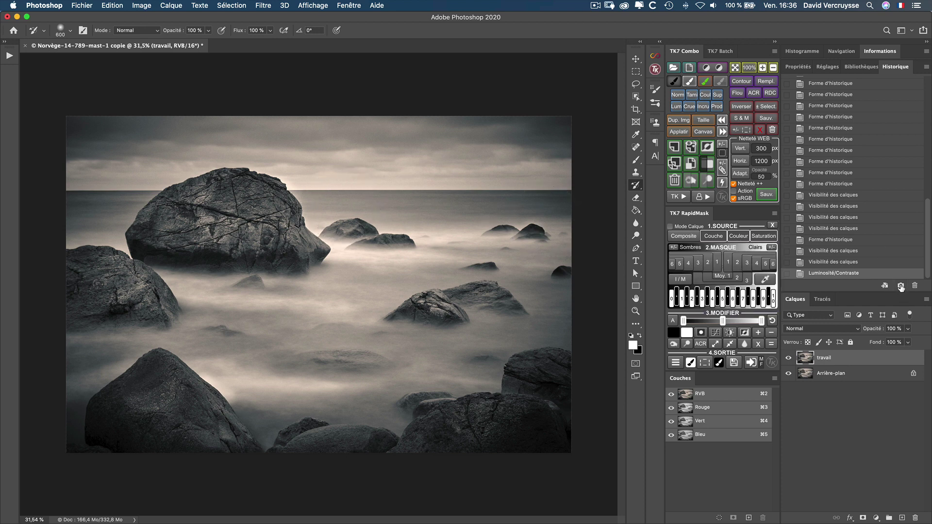
- Rename the new history snapshot "contraste" and set it as the History Brush source
left_click_drag(928, 248, 919, 73)
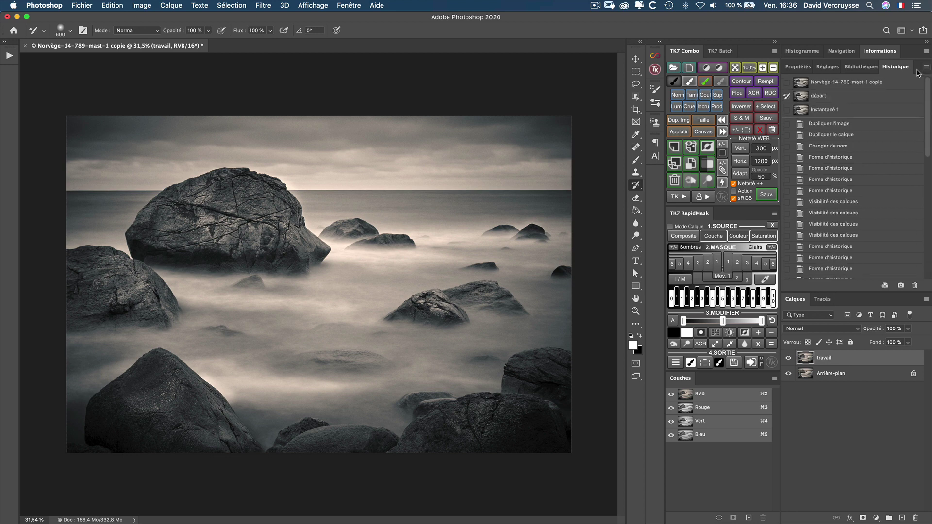
left_click(831, 108)
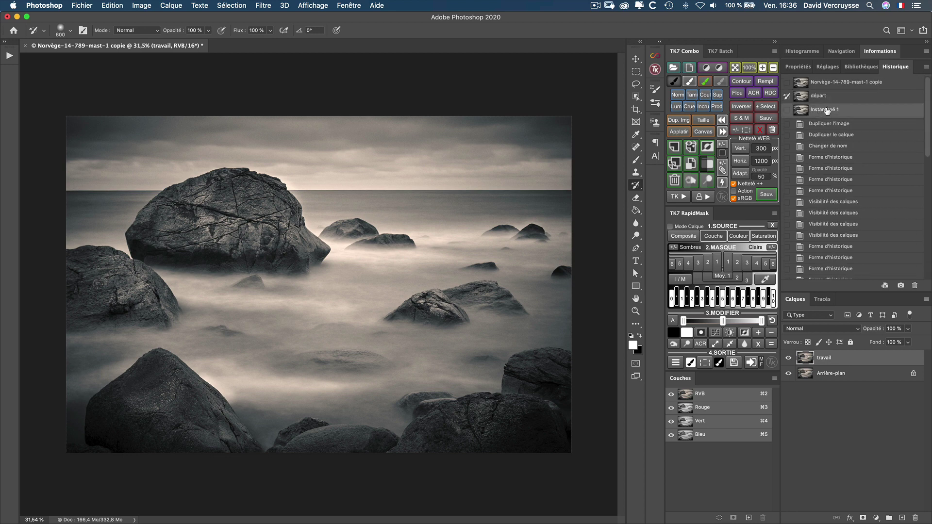
double_click(825, 109)
type("contraste")
key("Return")
left_click(786, 110)
- Compare the "départ" and "contraste" snapshots to examine the contrast difference across the image
left_click(838, 96)
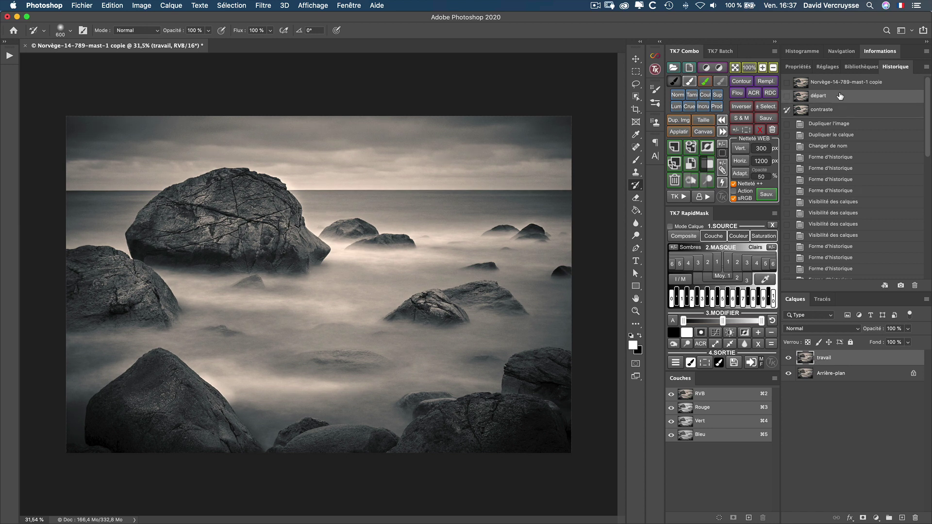
scroll(842, 130, "down", 5)
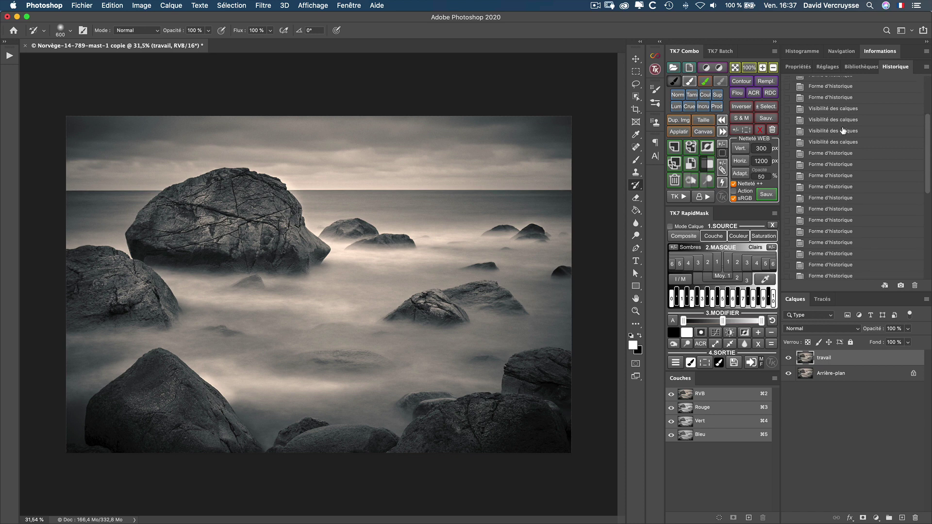
scroll(842, 130, "up", 5)
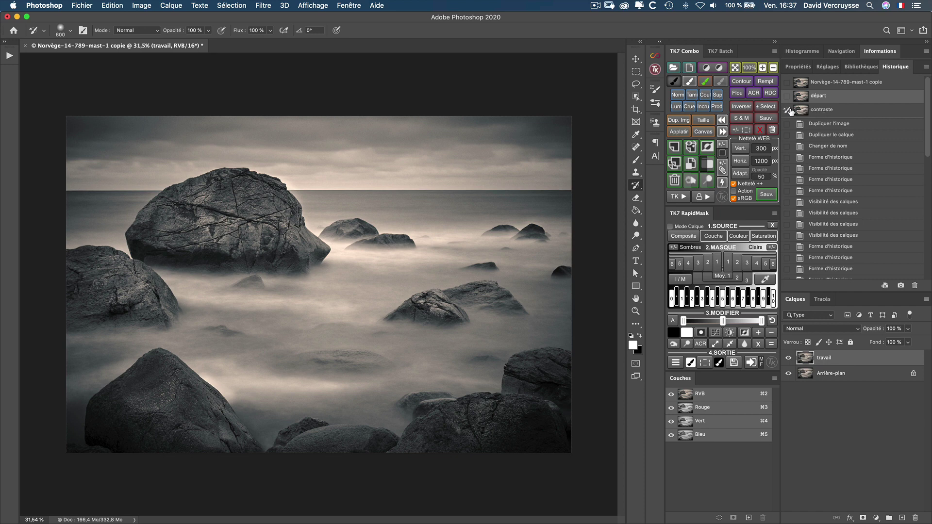
left_click(808, 109)
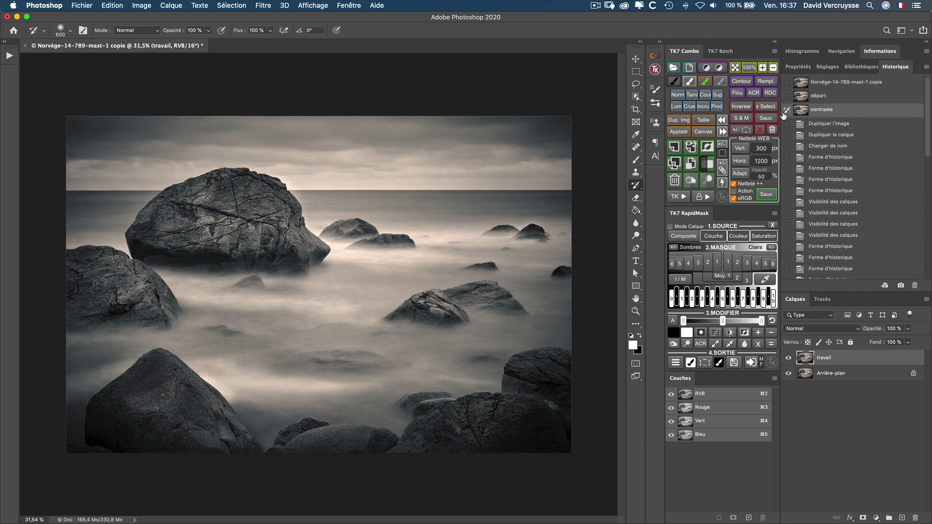
left_click(814, 96)
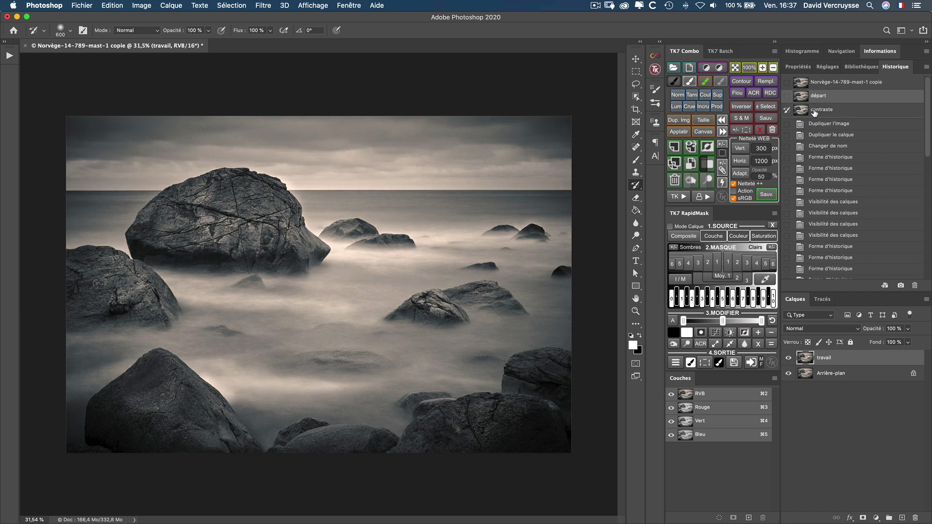
left_click(814, 110)
left_click(816, 96)
left_click(819, 111)
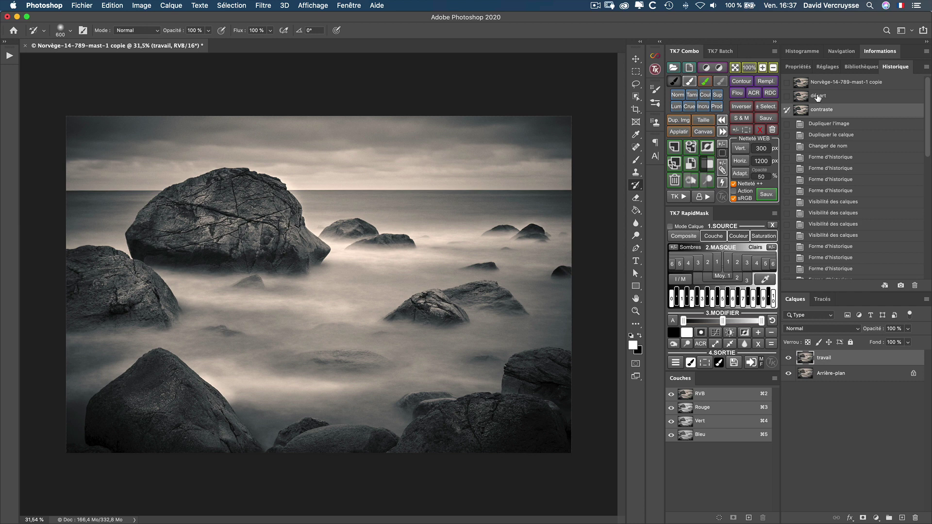
- Return to the "départ" snapshot and paint the added contrast onto the large rock with a 400 px History Brush, 40% opacity and 30% flow
left_click(817, 96)
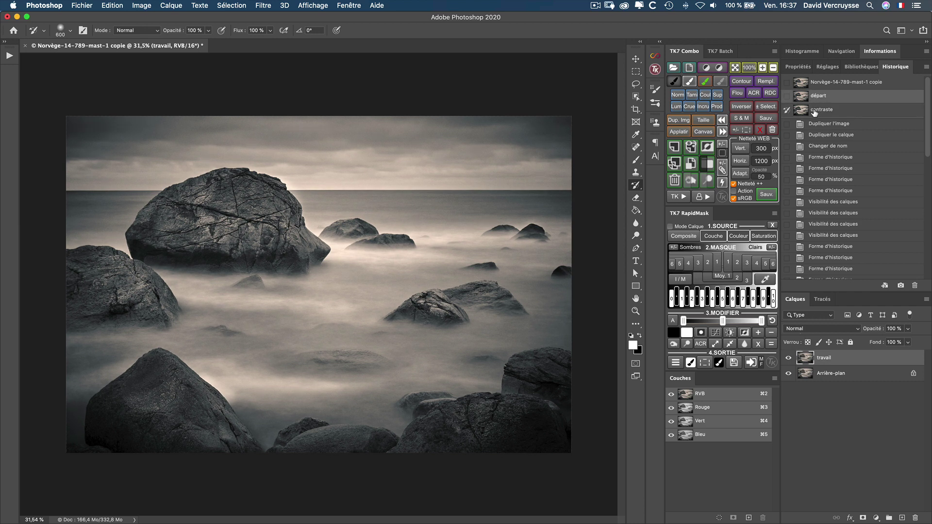
left_click(786, 111)
left_click_drag(237, 30, 142, 29)
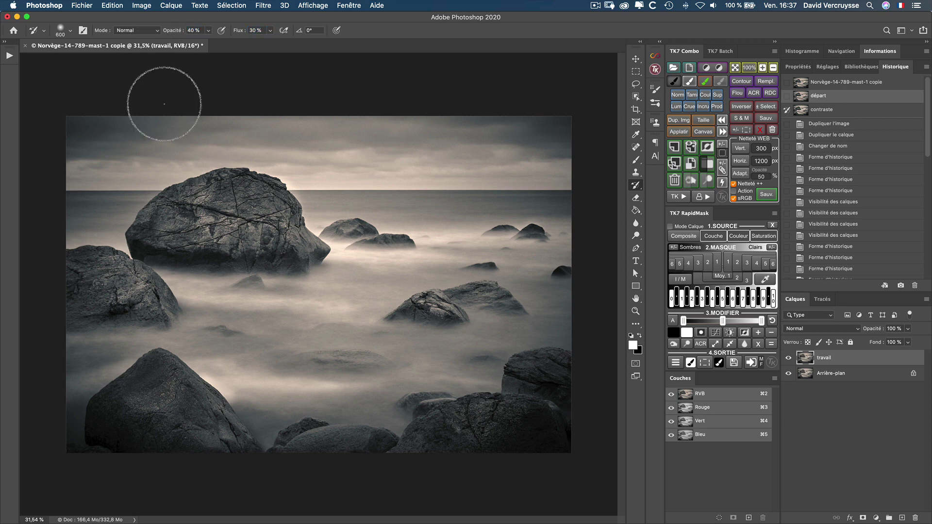
mouse_move(198, 224)
left_mouse_down()
mouse_move(231, 209)
mouse_move(190, 210)
mouse_move(216, 225)
left_mouse_up()
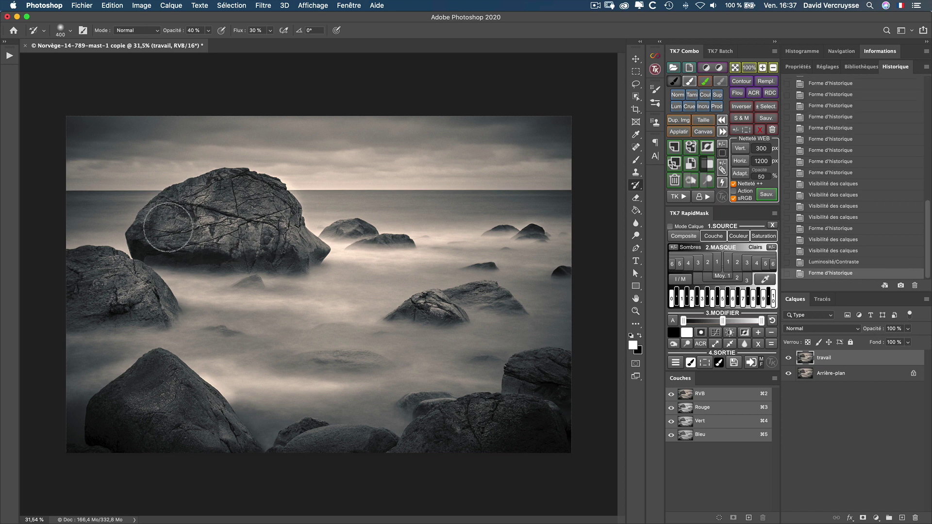
key("bracketleft")
key("bracketleft")
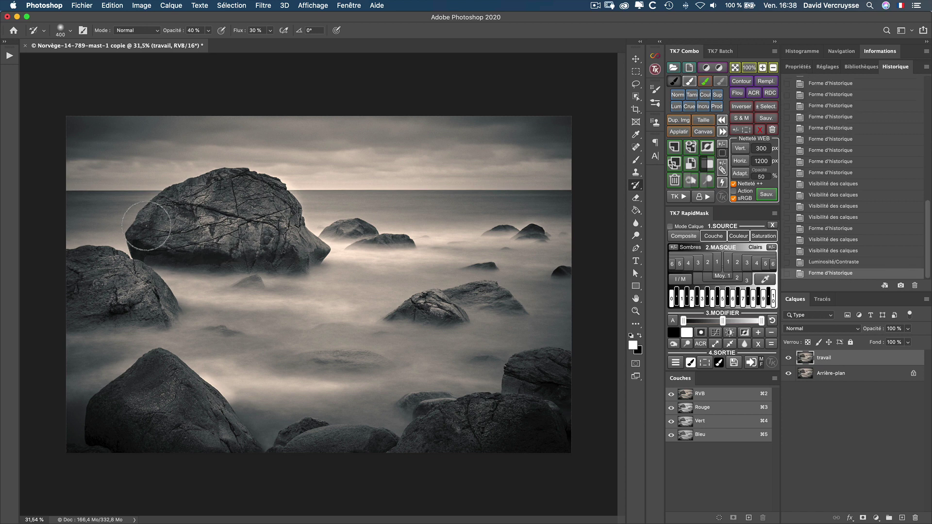
mouse_move(249, 198)
left_mouse_down()
mouse_move(279, 226)
mouse_move(211, 231)
left_mouse_up()
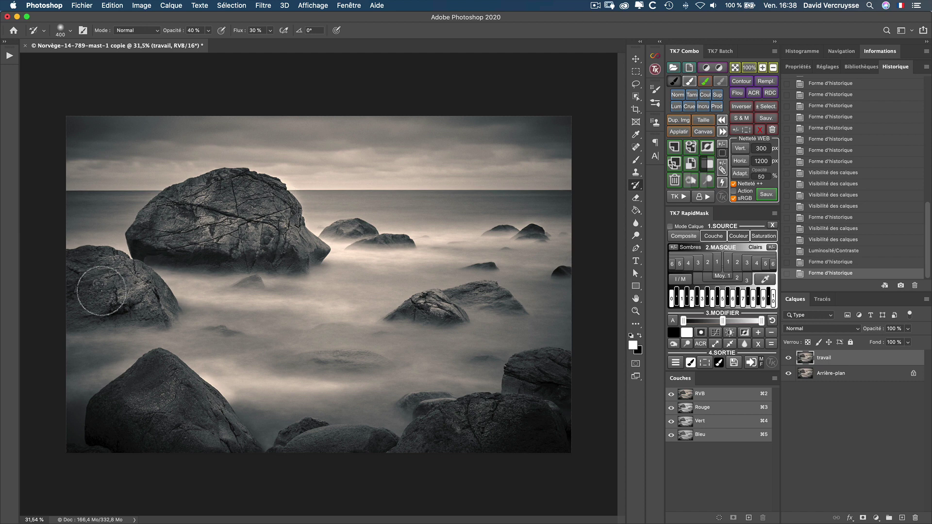
- Paint the "contraste" snapshot onto the rock at the image's left edge and the foreground rocks along its lower edge
mouse_move(81, 280)
left_mouse_down()
mouse_move(137, 292)
mouse_move(72, 274)
mouse_move(112, 298)
mouse_move(140, 297)
mouse_move(141, 324)
left_mouse_up()
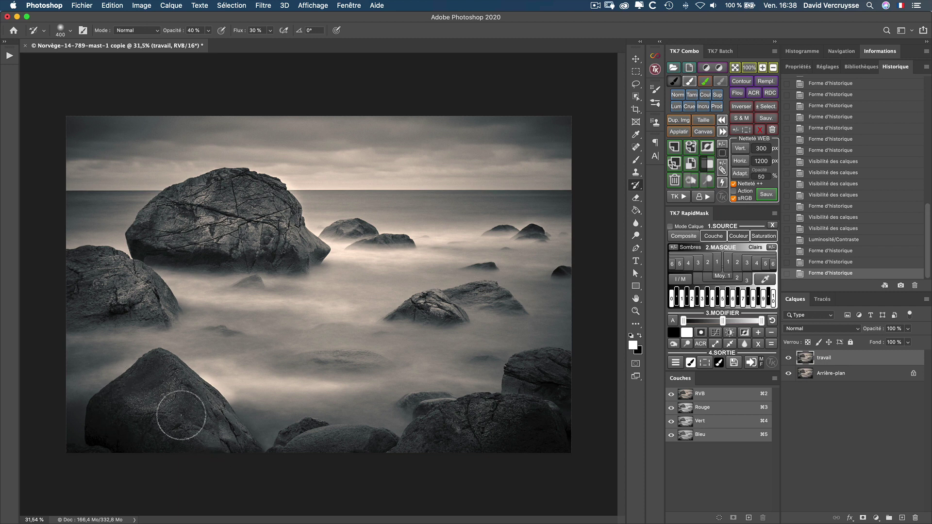
left_click_drag(126, 420, 217, 430)
left_click_drag(371, 447, 334, 447)
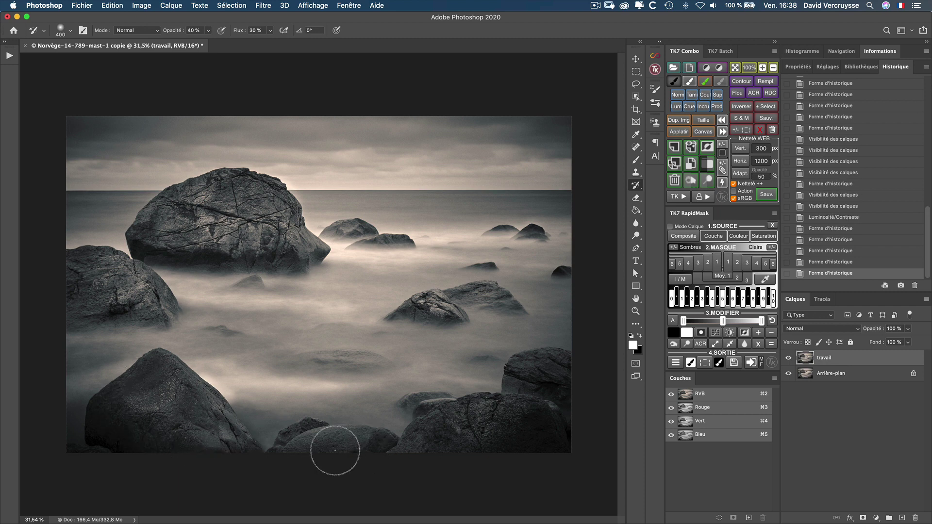
left_click_drag(481, 422, 483, 430)
- Reduce the History Brush to 250 px and paint the added contrast onto the mid-water rocks and the small rocks near the horizon
key("bracketleft")
key("bracketleft")
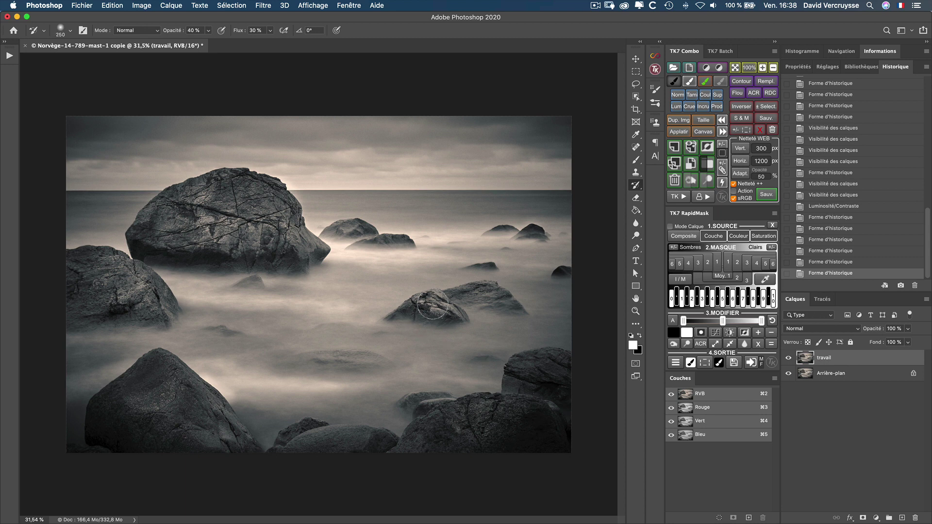
left_click_drag(405, 309, 472, 300)
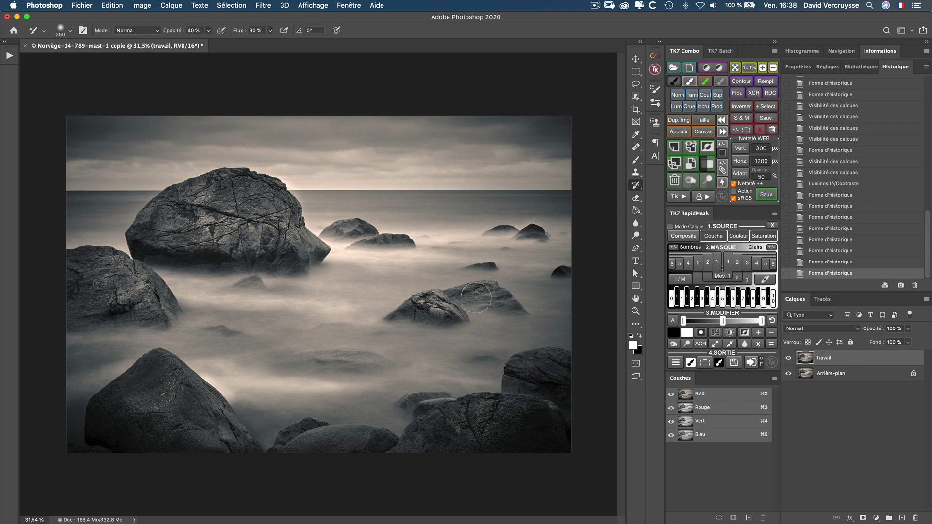
left_click_drag(351, 232, 399, 241)
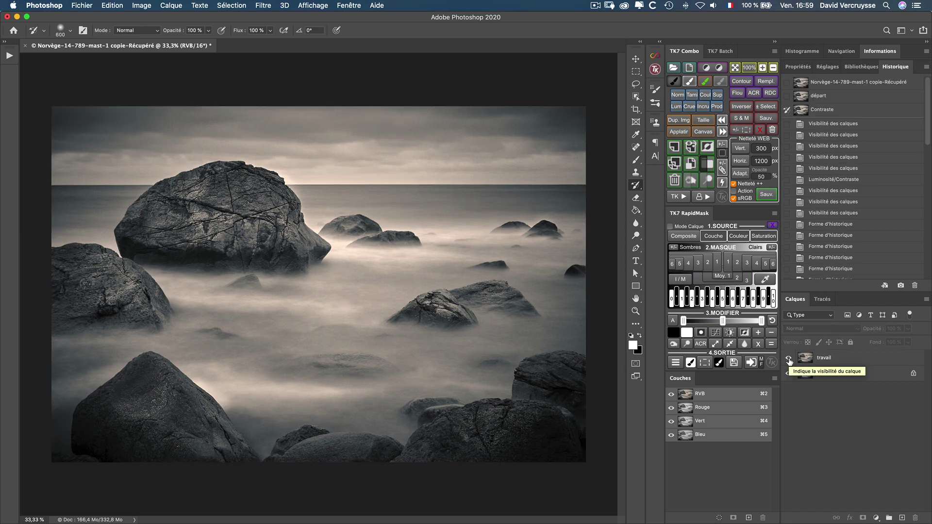
- Compare the photo with the "travail" layer hidden and shown, examining the rocks and water up close
left_click(788, 359)
left_click(789, 359)
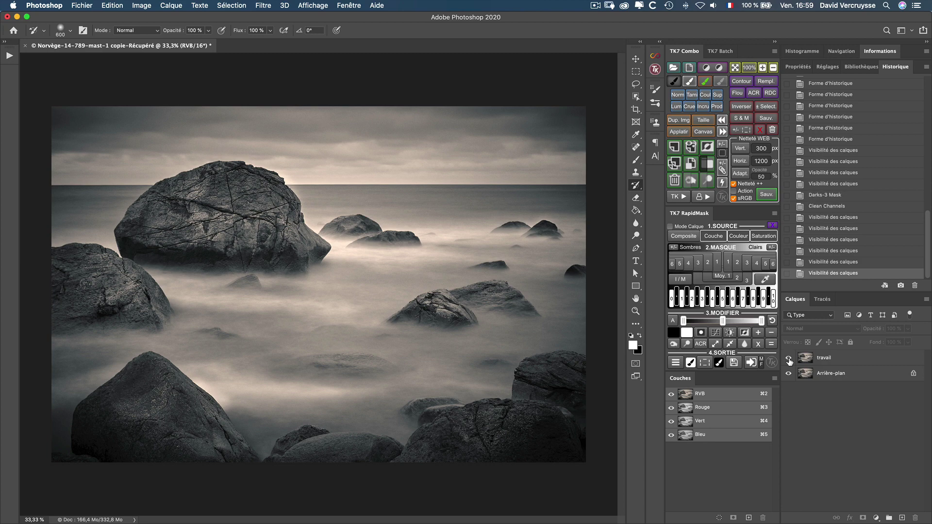
left_click(788, 360)
left_click(789, 360)
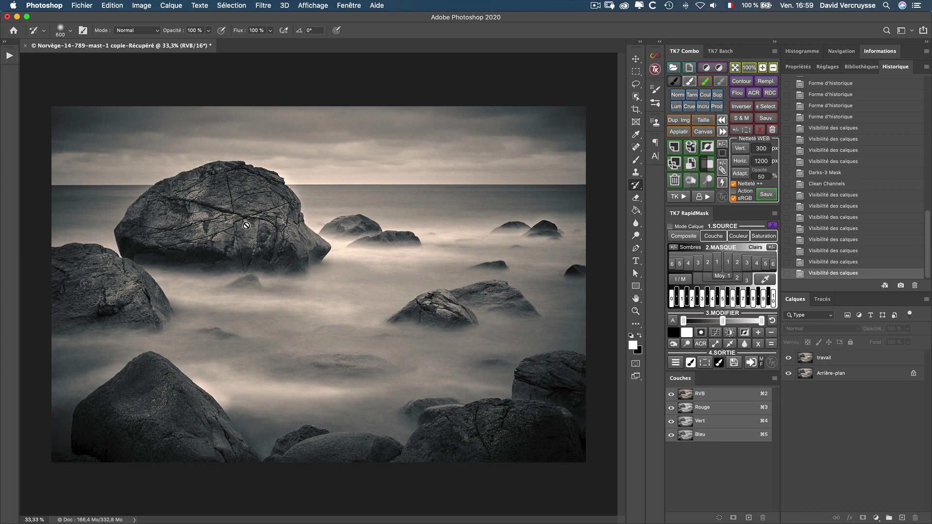
key("z")
mouse_move(174, 348)
left_mouse_down()
mouse_move(192, 346)
mouse_move(202, 328)
left_mouse_up()
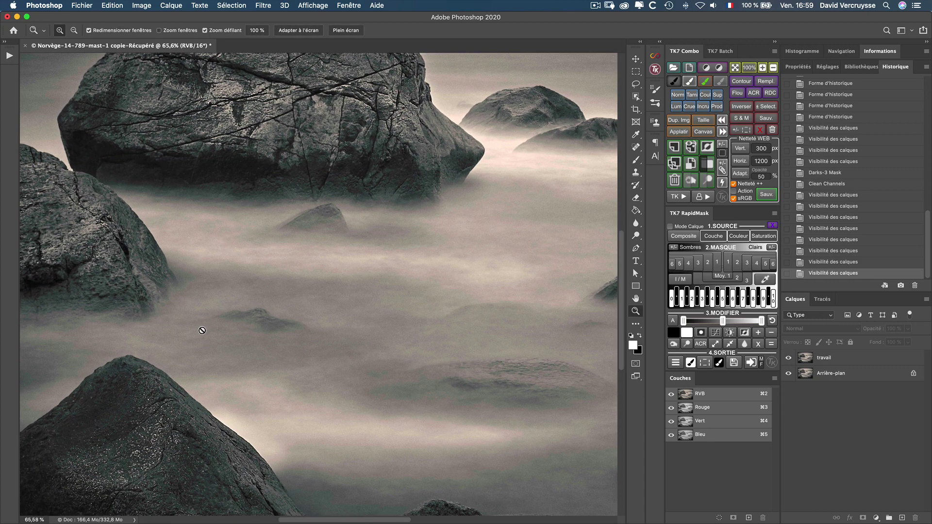
key("y")
scroll(234, 293, "up", 3)
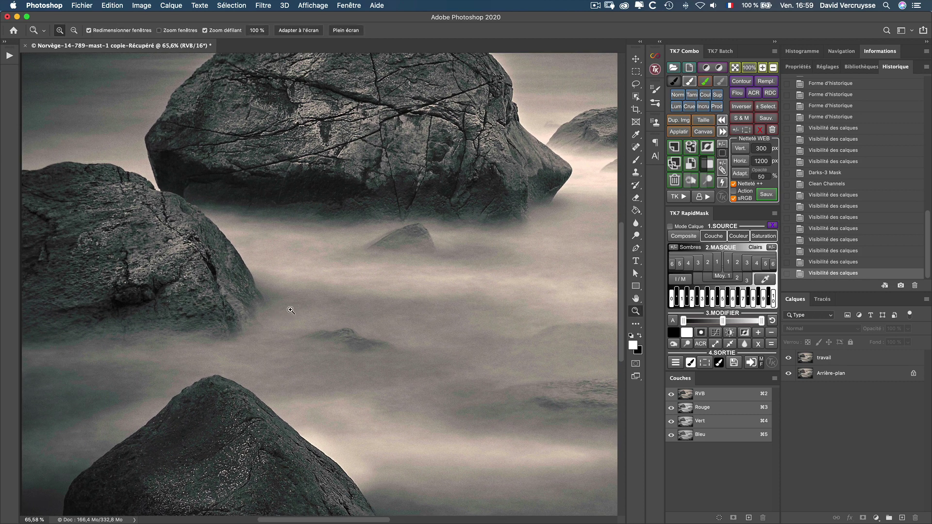
scroll(292, 311, "down", 3)
left_click(788, 358)
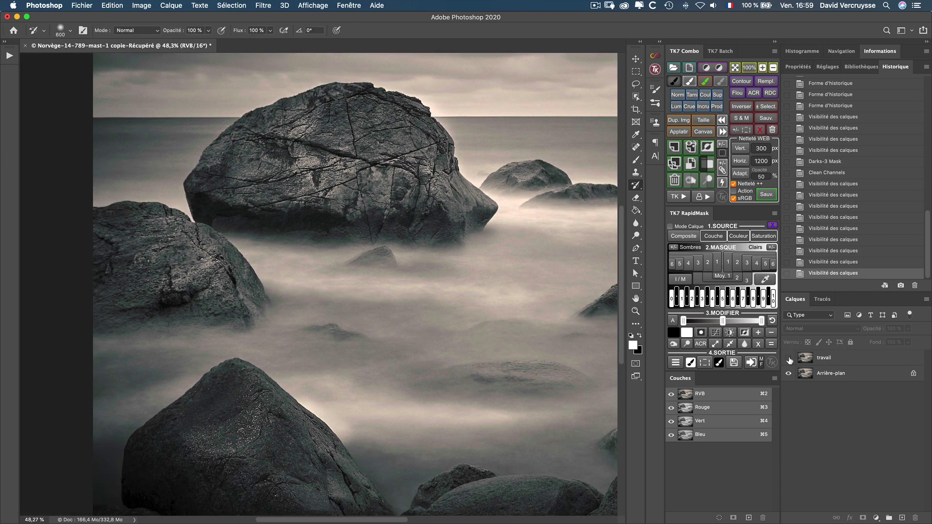
left_click(788, 359)
left_click(788, 359)
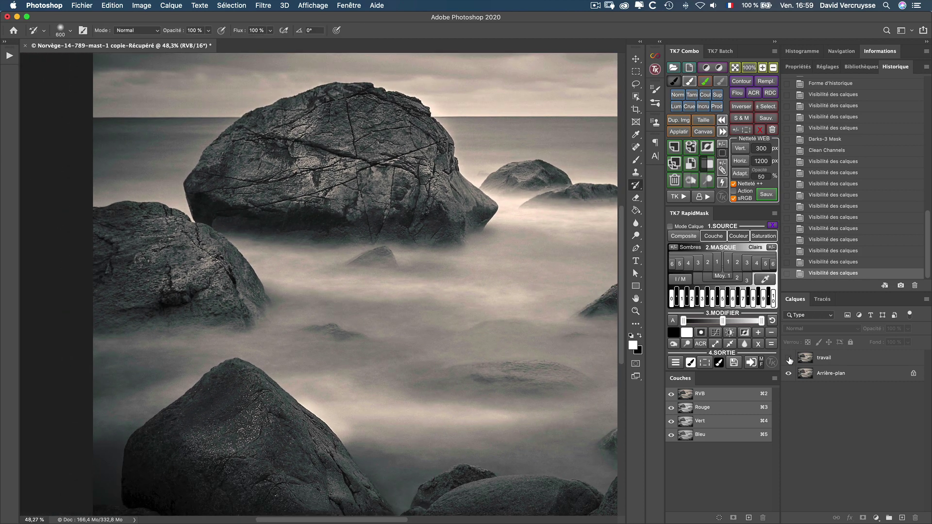
left_click(789, 359)
left_click(789, 359)
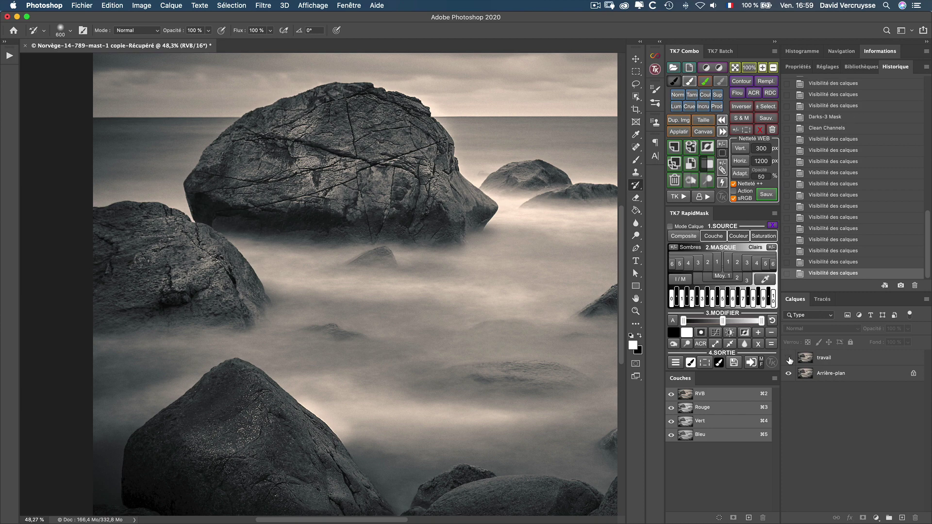
left_click(788, 359)
left_click(789, 359)
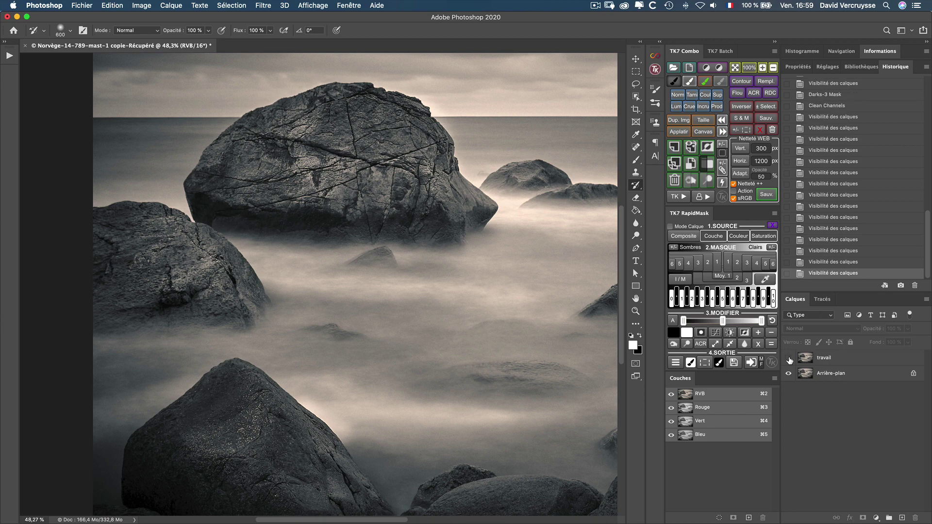
left_click(789, 360)
left_click(789, 360)
left_click(789, 360)
key("z")
mouse_move(416, 281)
left_mouse_down()
mouse_move(388, 281)
mouse_move(400, 281)
left_mouse_up()
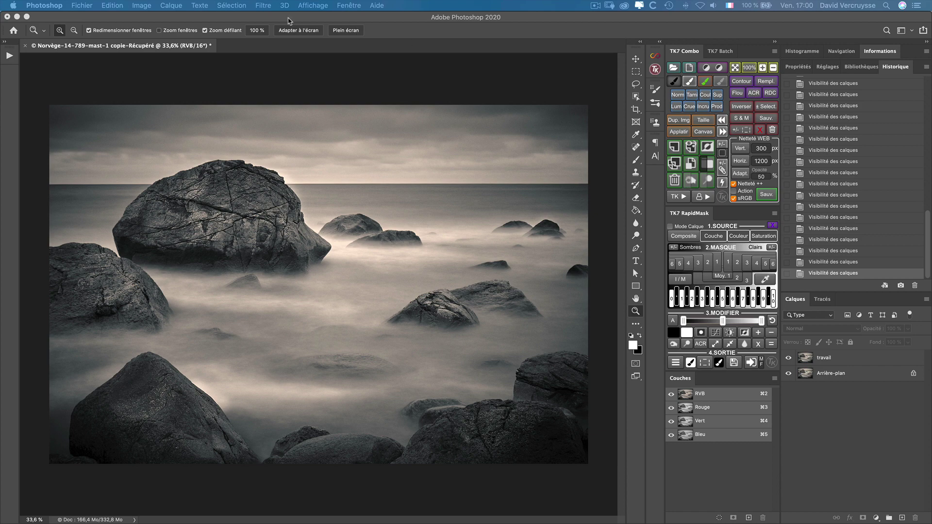
- Apply the Camera Raw filter to the "travail" layer with Clarté -36 and Correction du voile -31
left_click(265, 7)
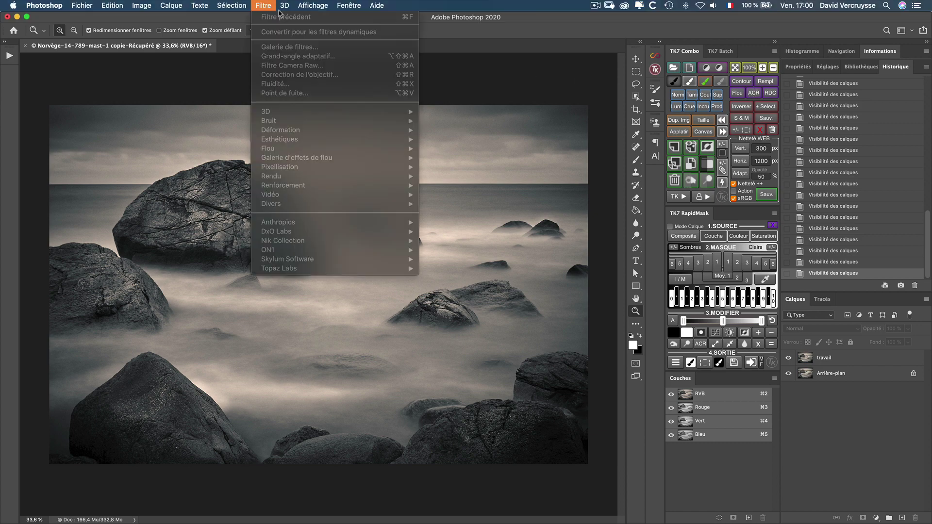
mouse_move(285, 5)
left_click(816, 352)
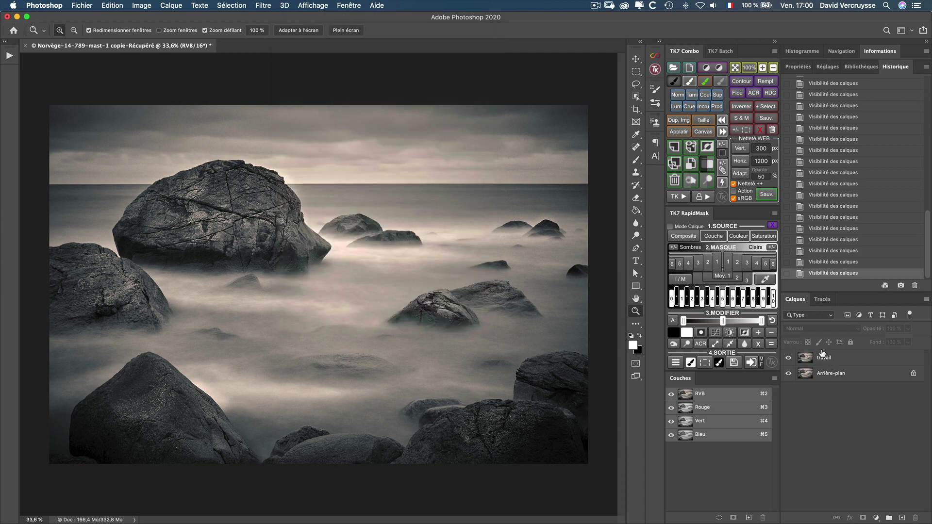
left_click(821, 355)
left_click(264, 5)
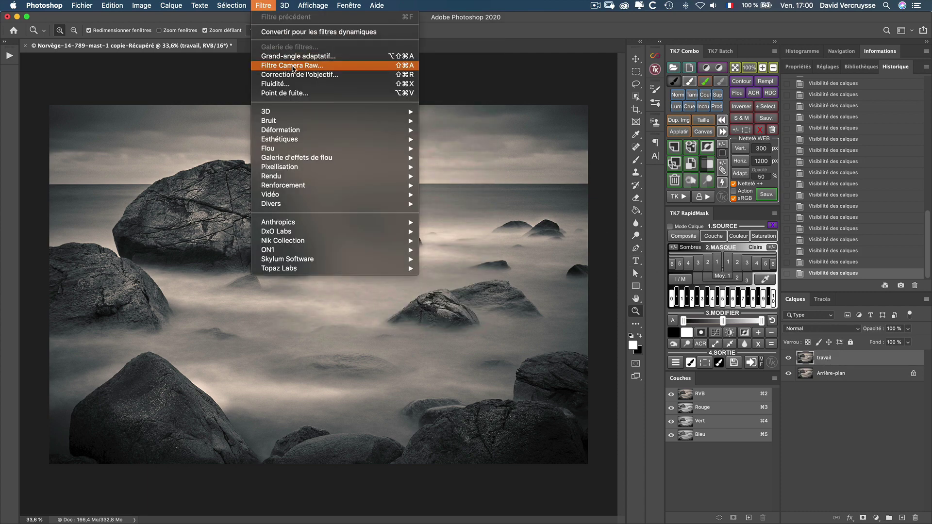
left_click(765, 93)
left_click(755, 93)
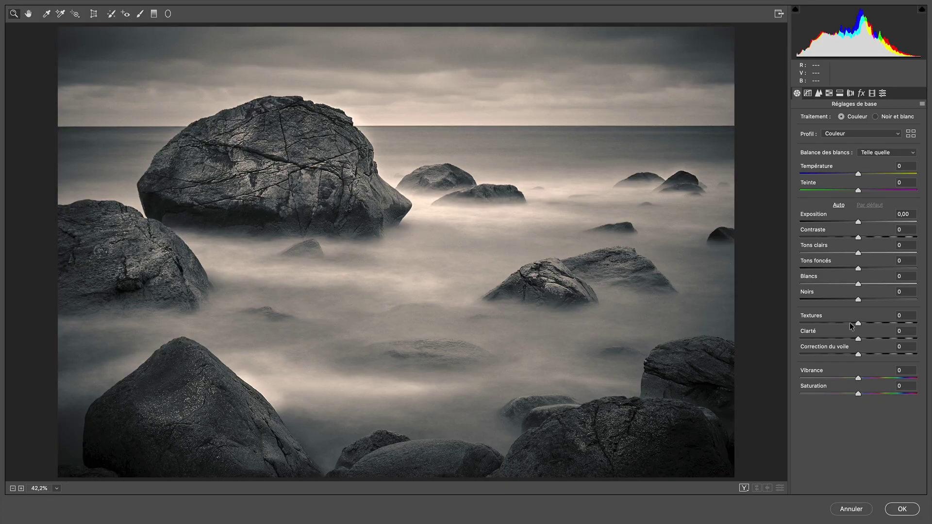
left_click_drag(858, 338, 840, 356)
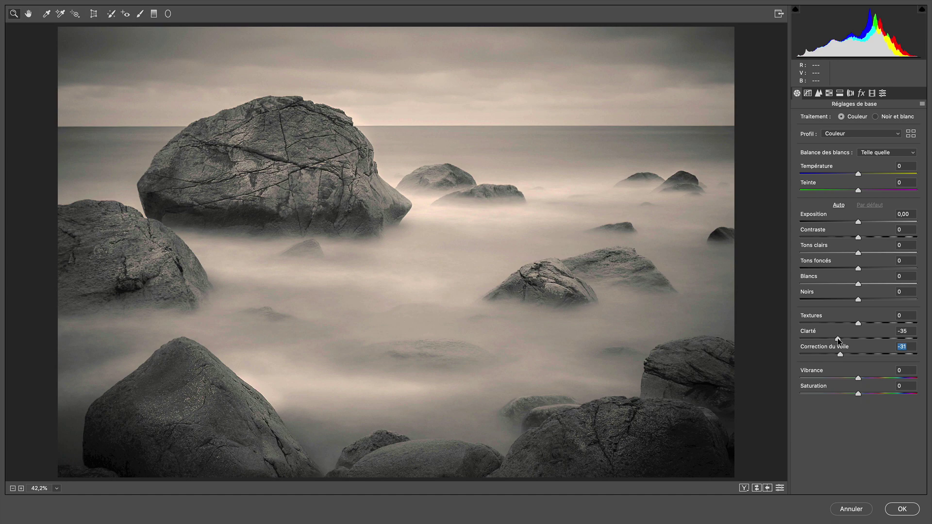
left_click(838, 337)
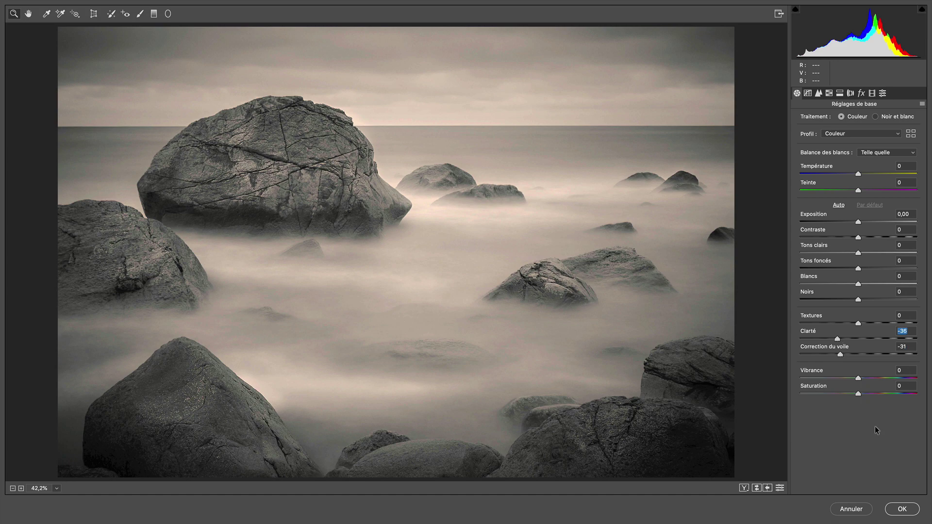
left_click(901, 510)
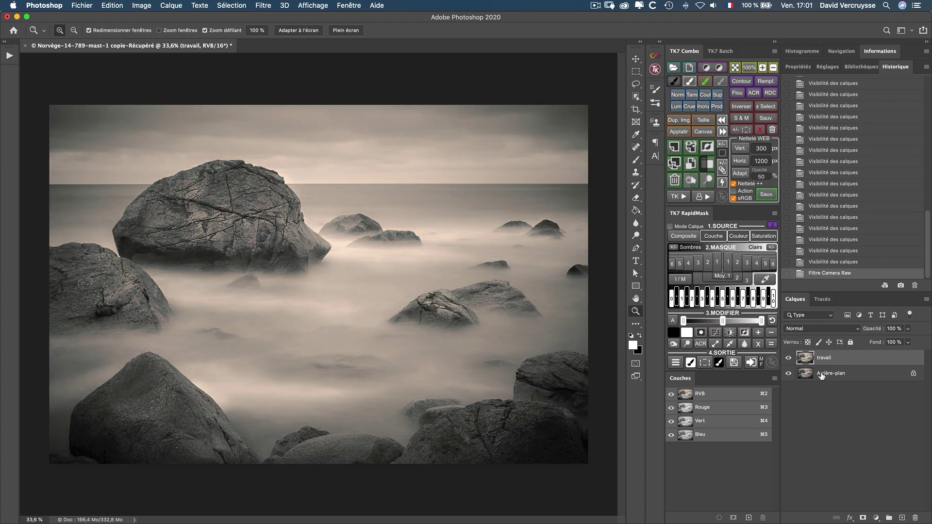
- Compare the Camera Raw result with the layer below and save it as a new history snapshot
left_click(788, 359)
left_click(788, 360)
left_click_drag(927, 250, 924, 99)
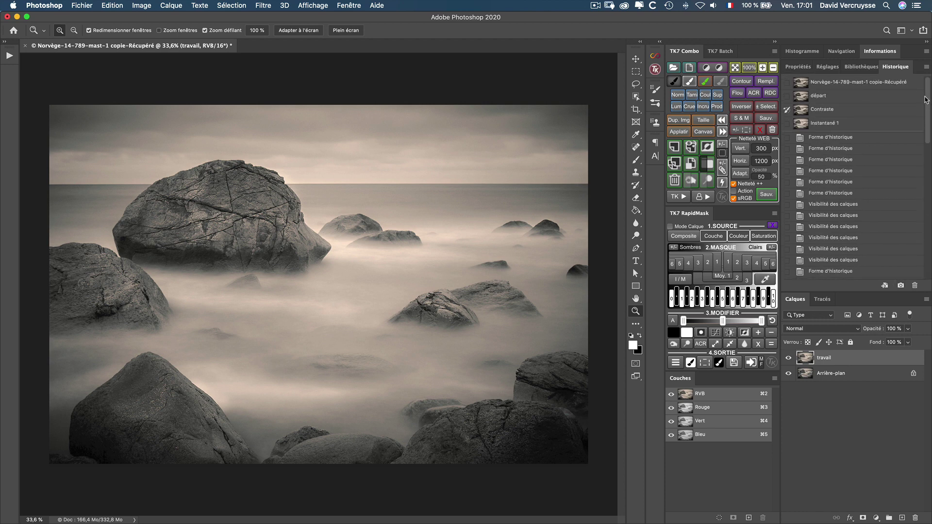
- Rename the new snapshot "Clarté -" and return the history to the state just before the Camera Raw filter
double_click(827, 123)
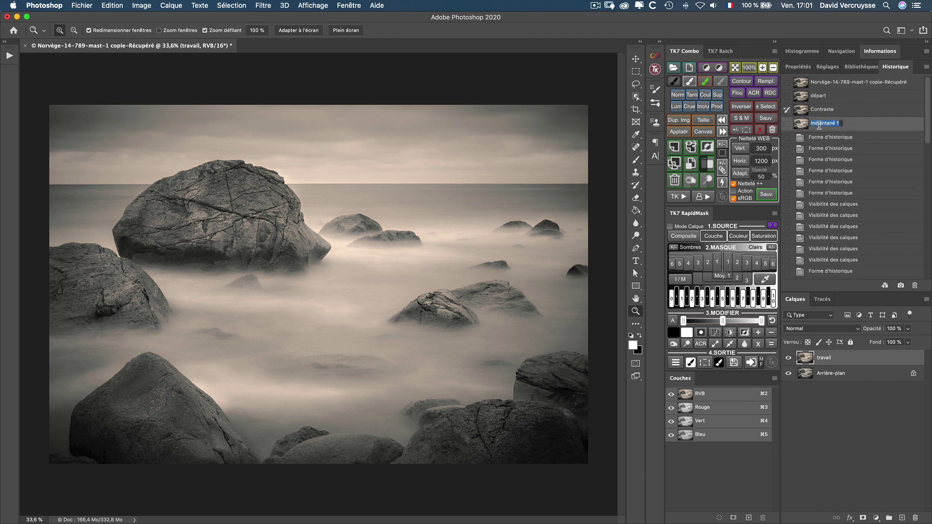
type("Clarté -")
scroll(842, 235, "down", 3)
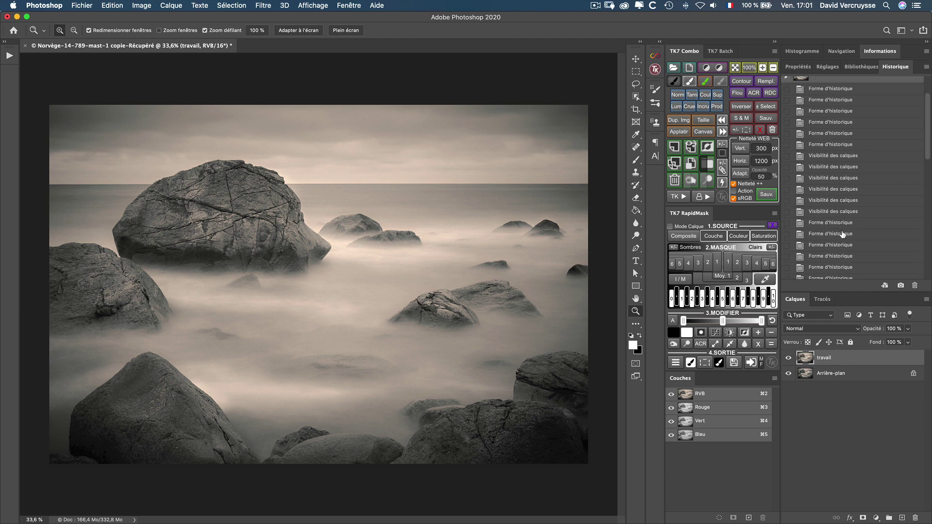
scroll(842, 235, "down", 5)
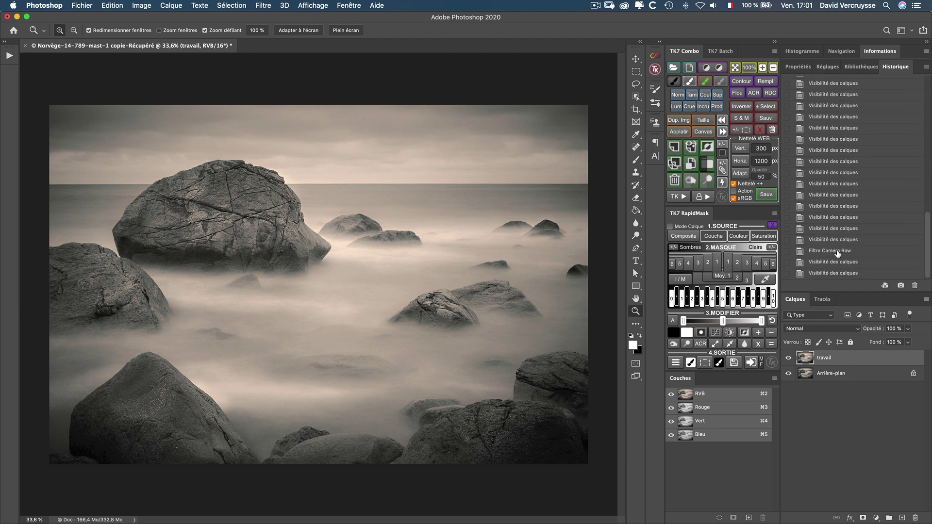
left_click(858, 240)
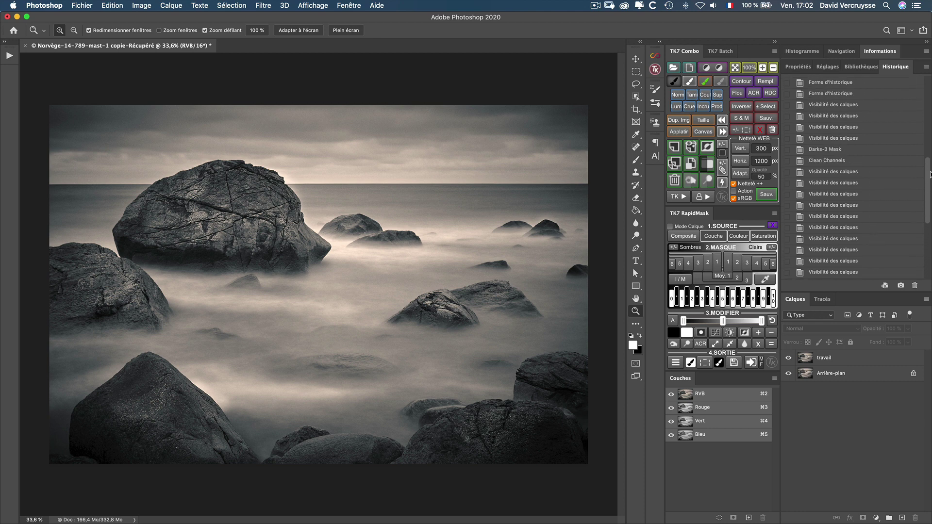
- Set the "Clarté -" snapshot as the History Brush source and prepare the brush at 43% opacity and 30% flow on the "travail" layer
scroll(915, 116, "up", 2)
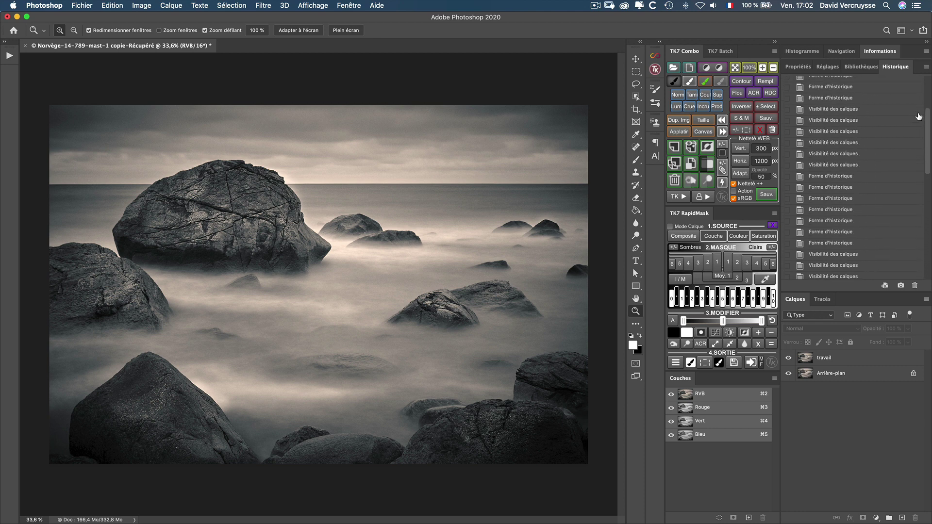
scroll(919, 116, "up", 5)
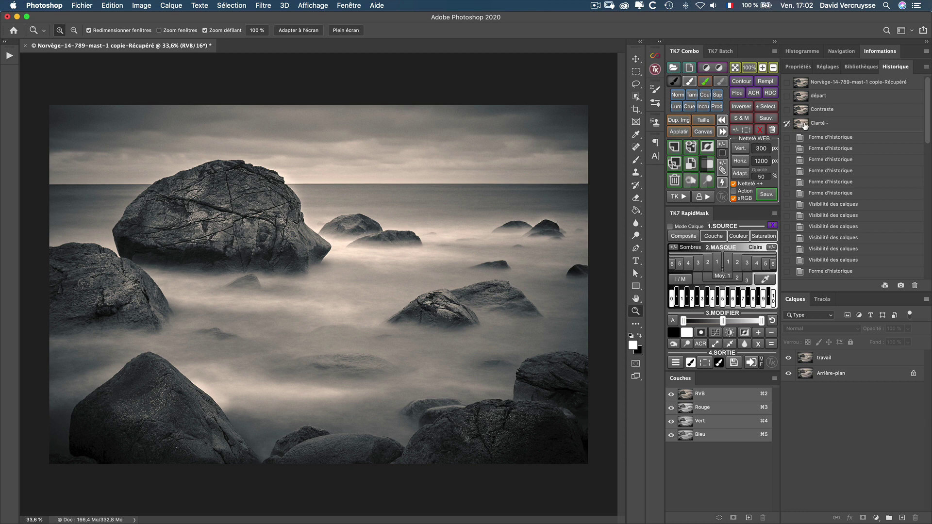
left_click_drag(928, 117, 924, 299)
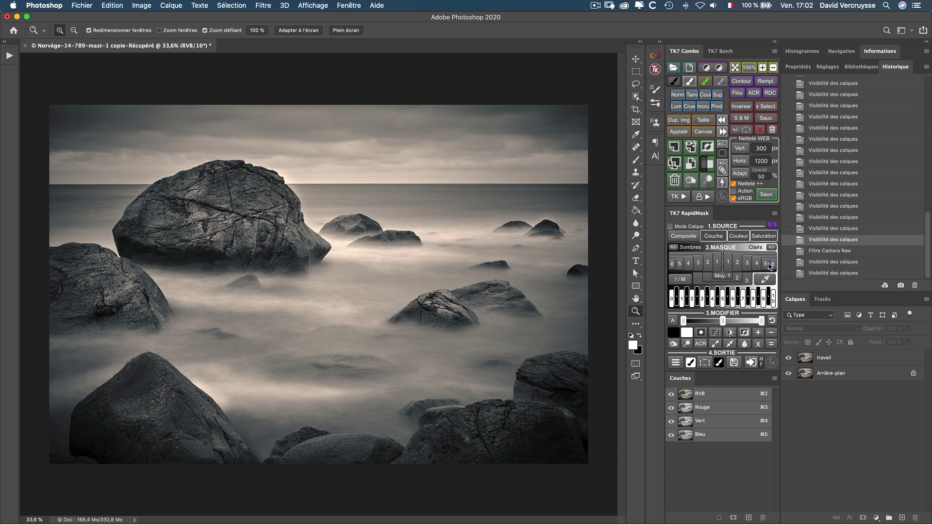
left_click(636, 185)
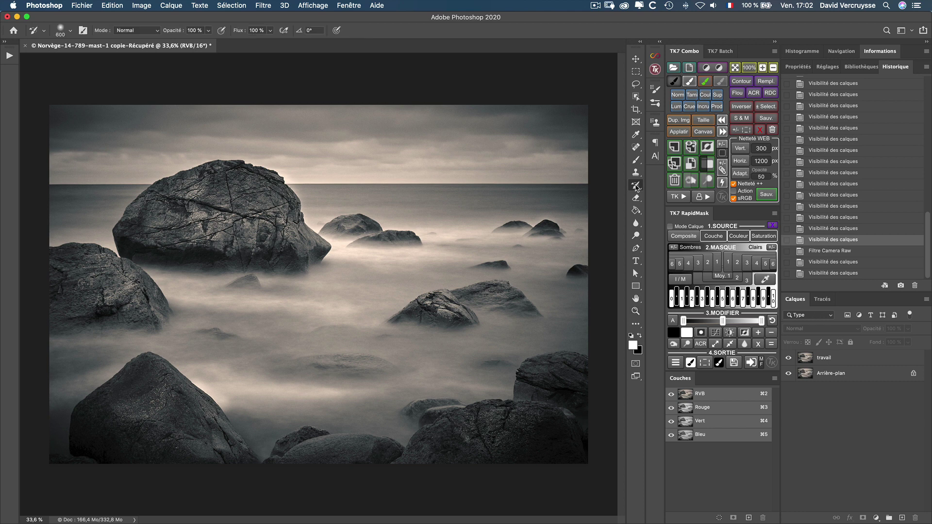
mouse_move(174, 30)
left_mouse_down()
mouse_move(144, 26)
mouse_move(155, 29)
left_mouse_up()
left_click_drag(236, 31, 205, 30)
left_click(824, 359)
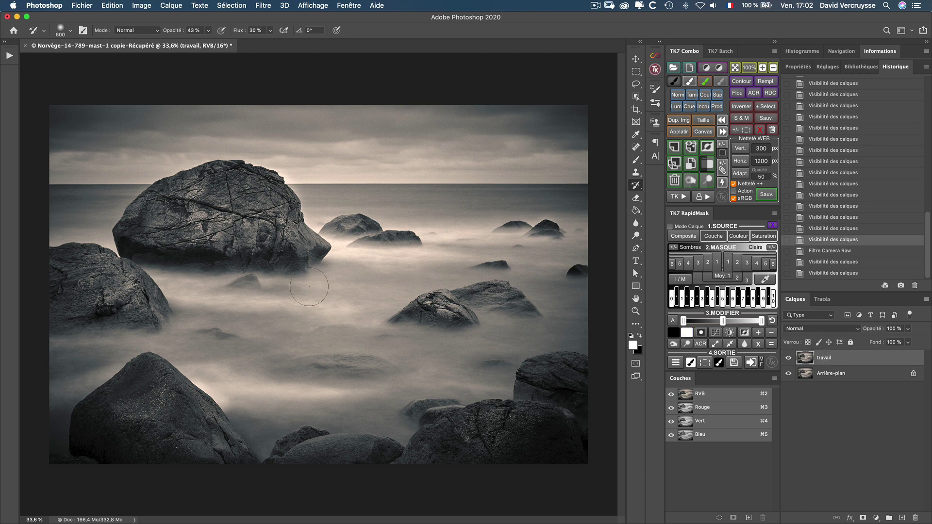
- Paint the softened haze with a 700 px History Brush onto the water beside and below the large rock
key("bracketright")
mouse_move(362, 263)
left_mouse_down()
mouse_move(353, 262)
mouse_move(363, 259)
left_mouse_up()
left_click(363, 258)
key("bracketright")
key("bracketright")
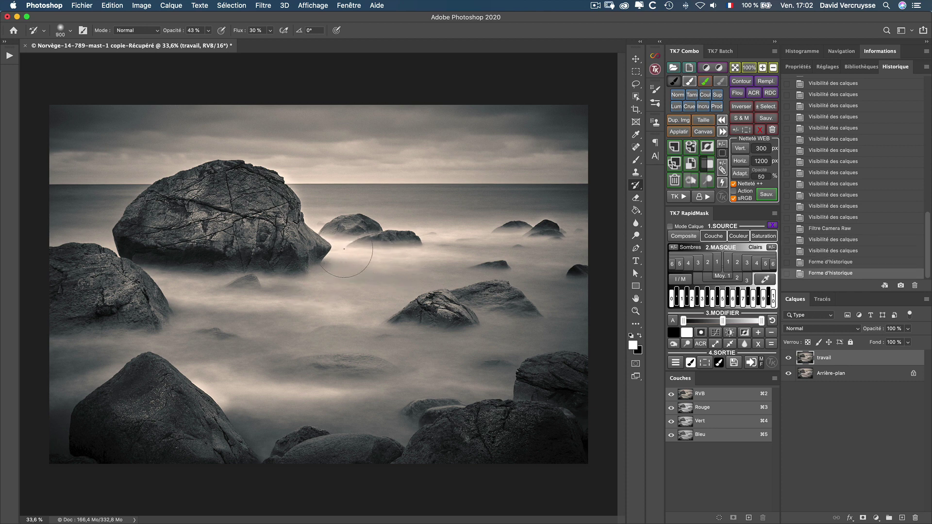
key("bracketleft")
key("bracketleft")
left_click_drag(291, 301, 214, 293)
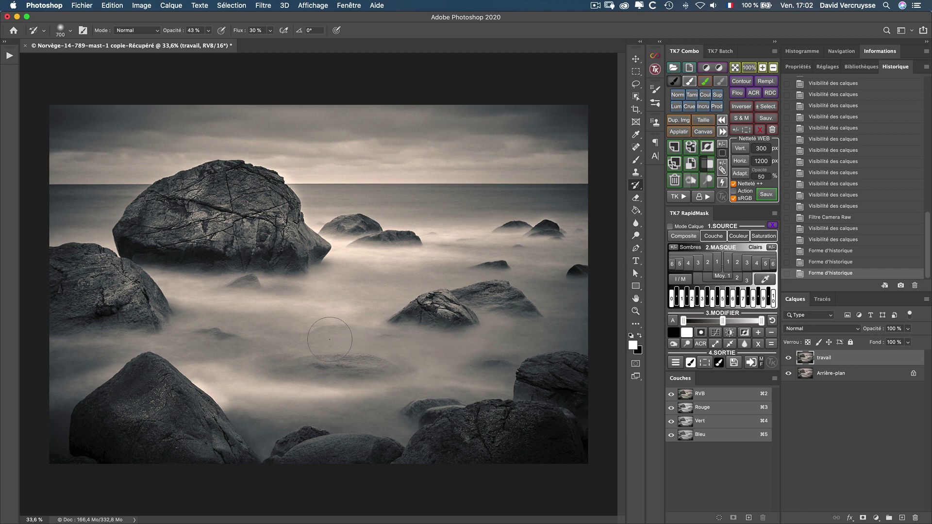
left_click_drag(310, 303, 352, 292)
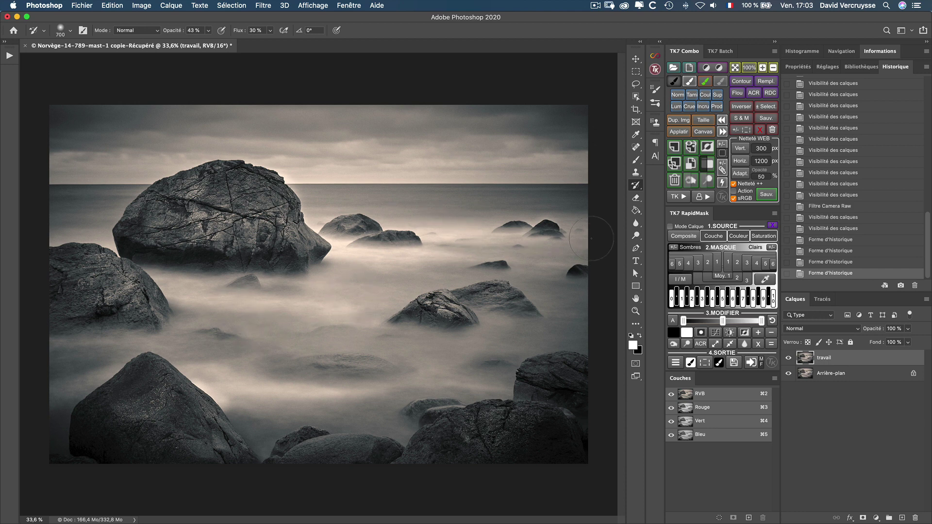
- Paint the haze onto the water near the horizon rocks, and at 1000 px onto the water beside the foreground rock
left_click(558, 253)
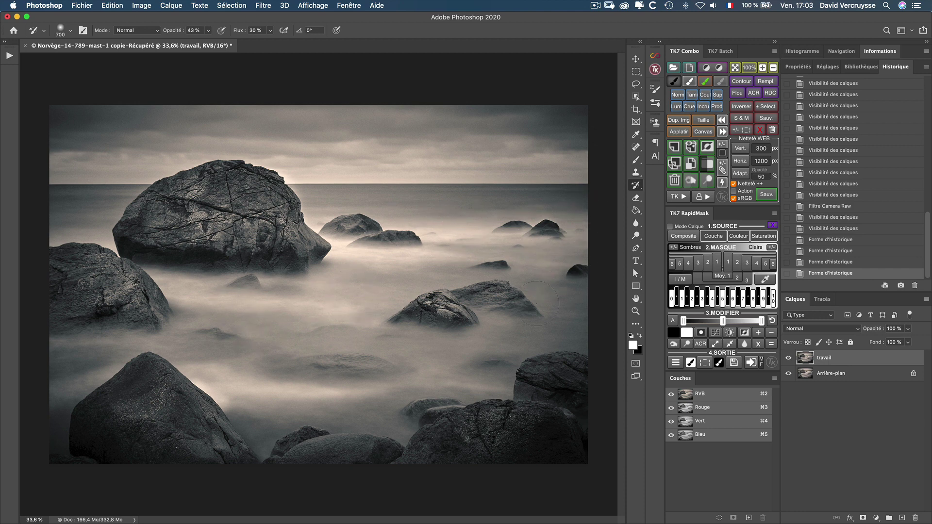
left_click(544, 257)
key("bracketright")
key("bracketright")
key("bracketright")
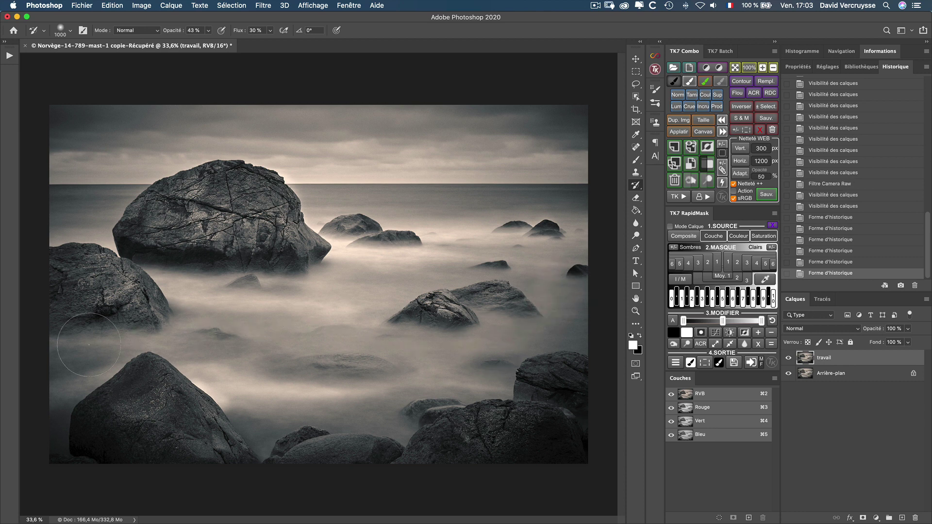
left_click(177, 354)
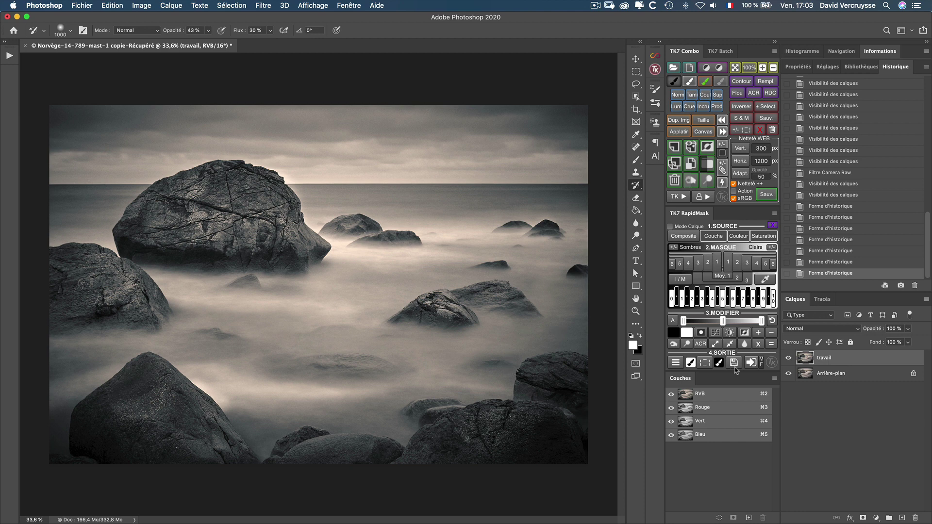
- Compare the painted haze with the original by hiding and showing the "travail" layer
left_click(788, 359)
left_click(788, 359)
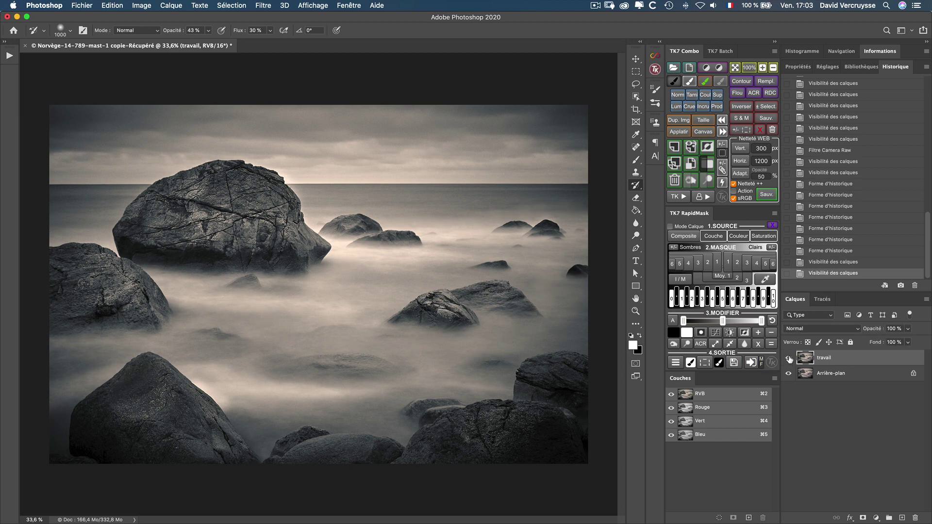
left_click(789, 360)
left_click(789, 359)
left_click(789, 360)
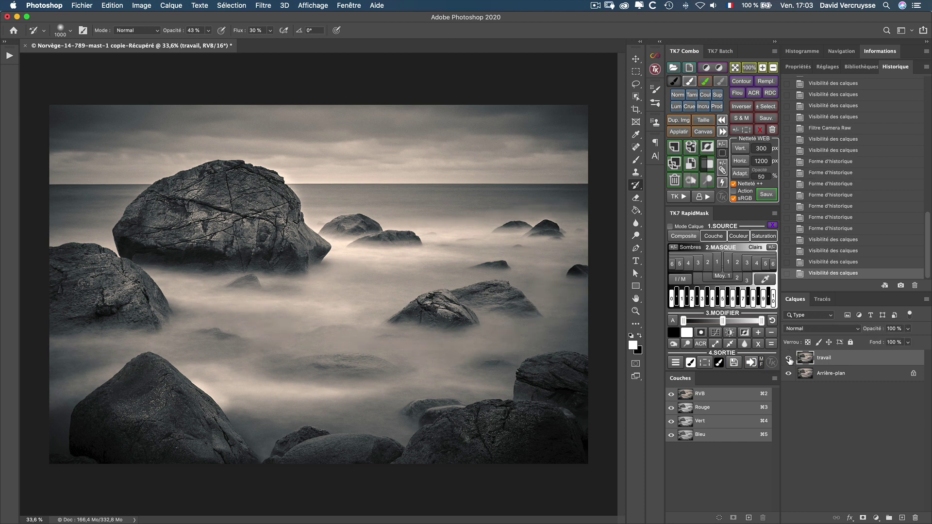
left_click(788, 359)
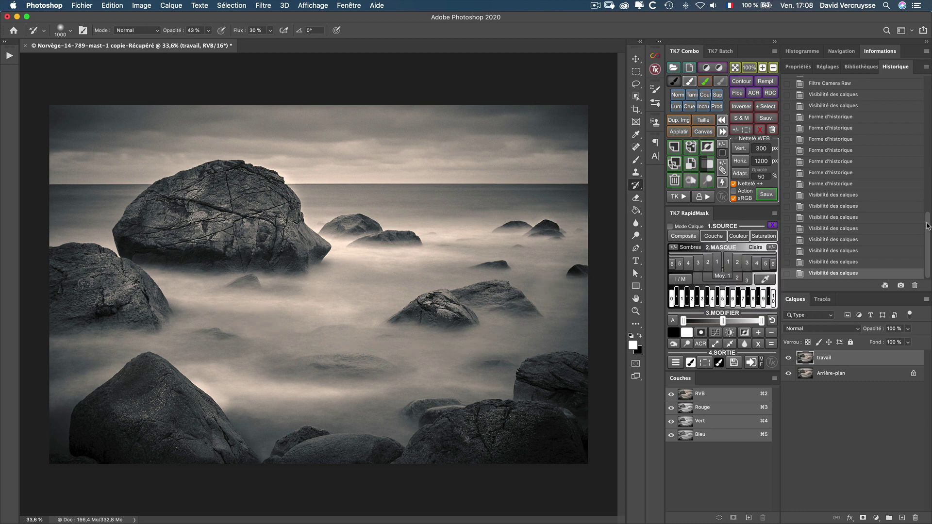
- Restore the mid-left rock from the "départ" snapshot, finishing with the History Brush at 700 px, 100% opacity and 100% flow
left_click_drag(928, 226, 928, 89)
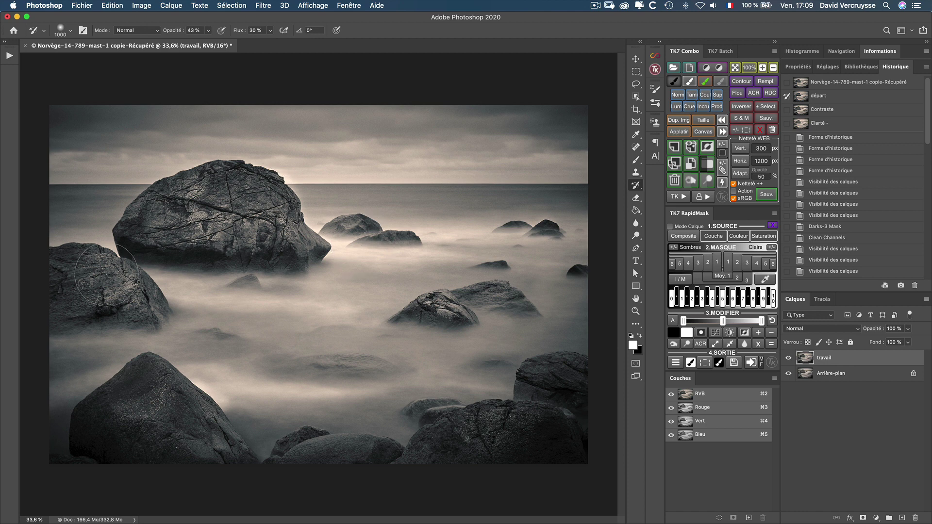
left_click_drag(87, 288, 125, 250)
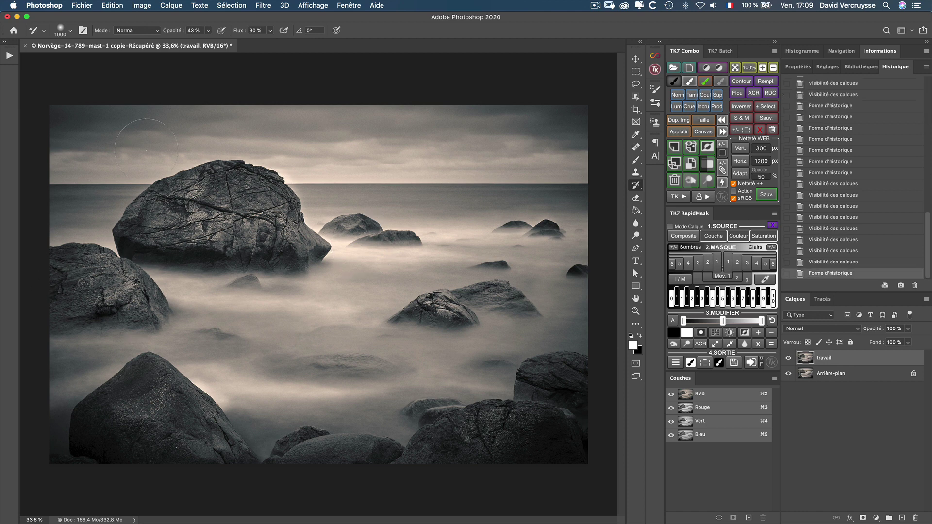
left_click_drag(171, 30, 257, 30)
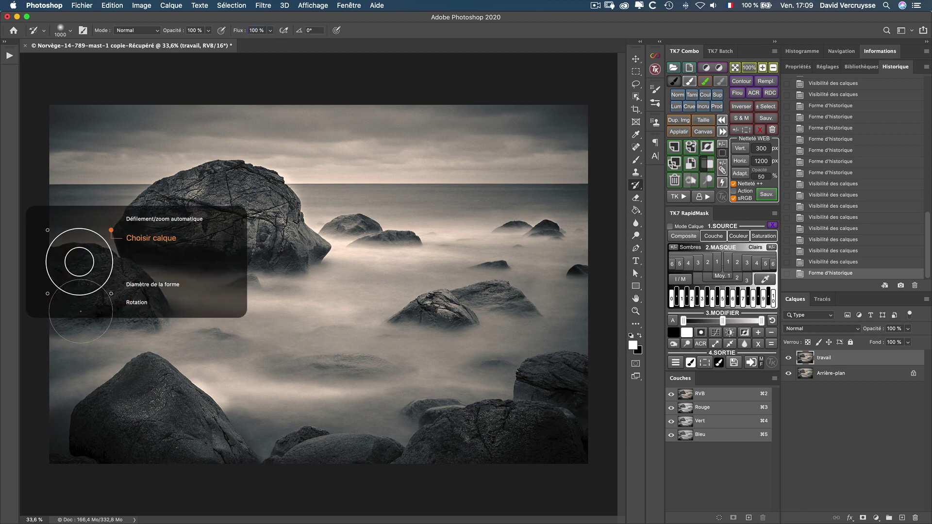
key("bracketleft")
key("bracketleft")
key("bracketleft")
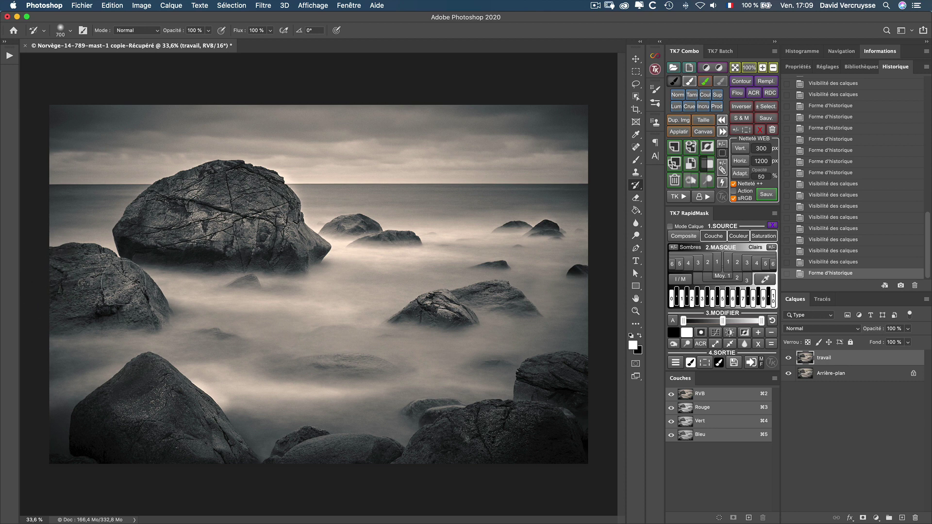
mouse_move(65, 273)
left_mouse_down()
mouse_move(70, 303)
mouse_move(139, 304)
left_mouse_up()
- Enlarge the History Brush to 1000 px and restore the water and rocks in the photo's lower-right area from the "départ" snapshot
key("bracketright")
key("bracketright")
key("bracketright")
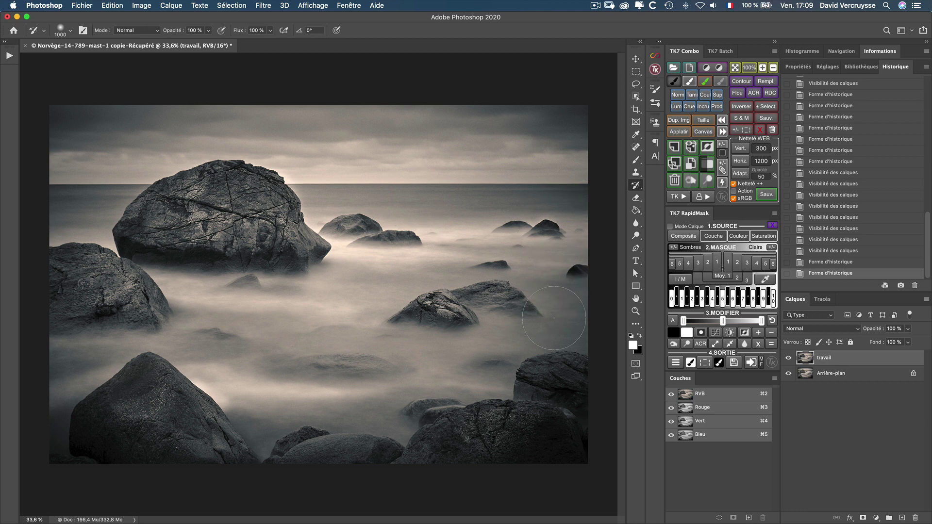
mouse_move(503, 370)
left_mouse_down()
mouse_move(546, 358)
mouse_move(565, 335)
mouse_move(558, 262)
left_mouse_up()
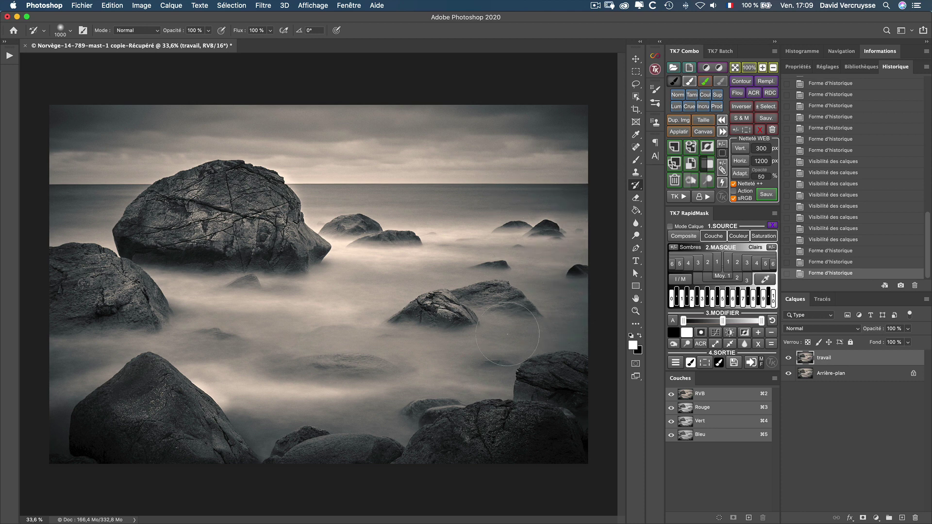
mouse_move(438, 390)
left_mouse_down()
mouse_move(369, 431)
mouse_move(421, 433)
left_mouse_up()
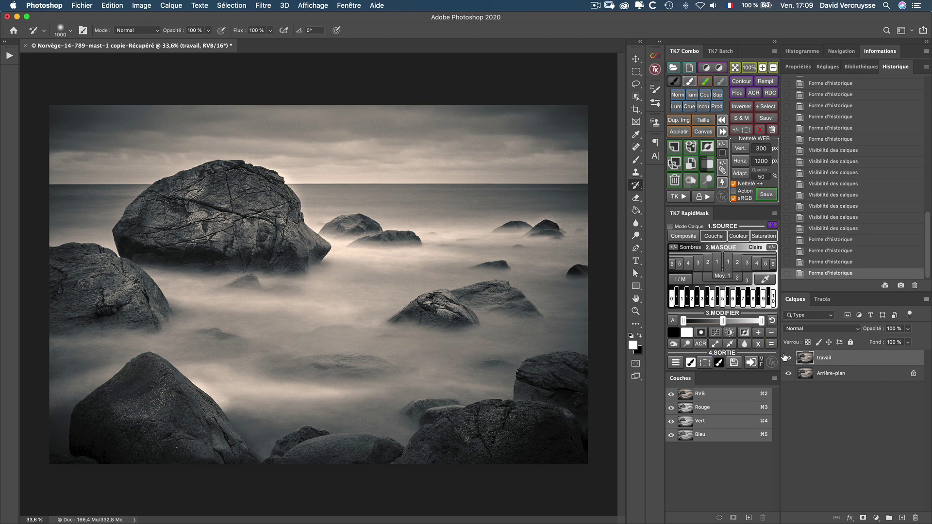
- Compare the restored areas by hiding and showing the "travail" layer, and review the history snapshots
left_click(788, 357)
left_click(788, 358)
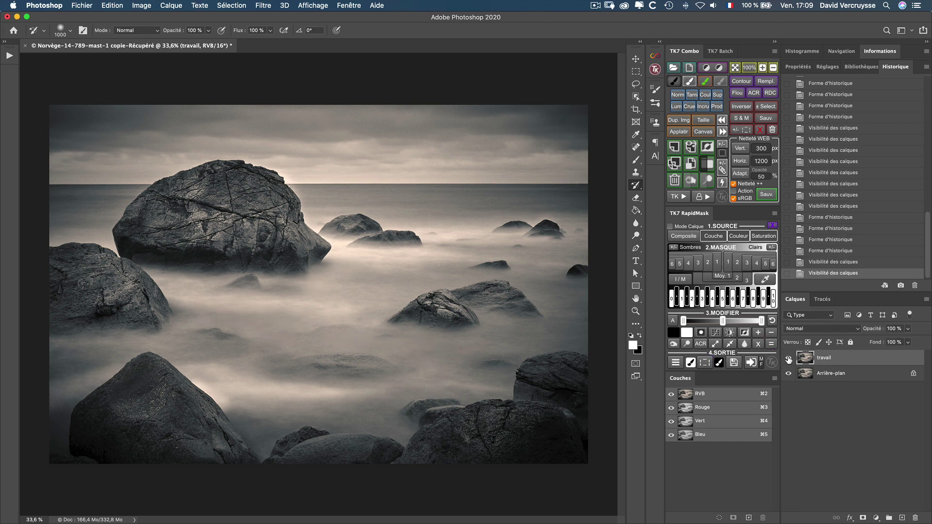
left_click(788, 358)
left_click(788, 357)
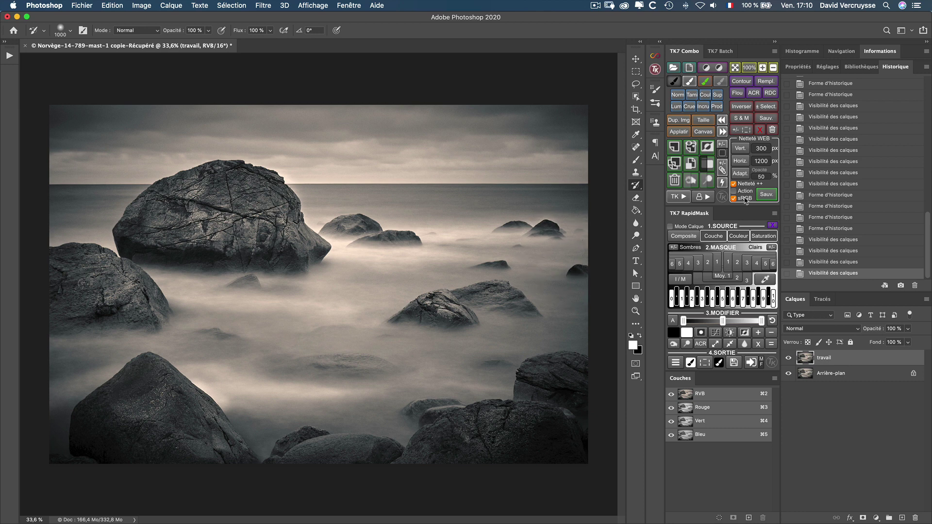
left_click_drag(929, 230, 928, 73)
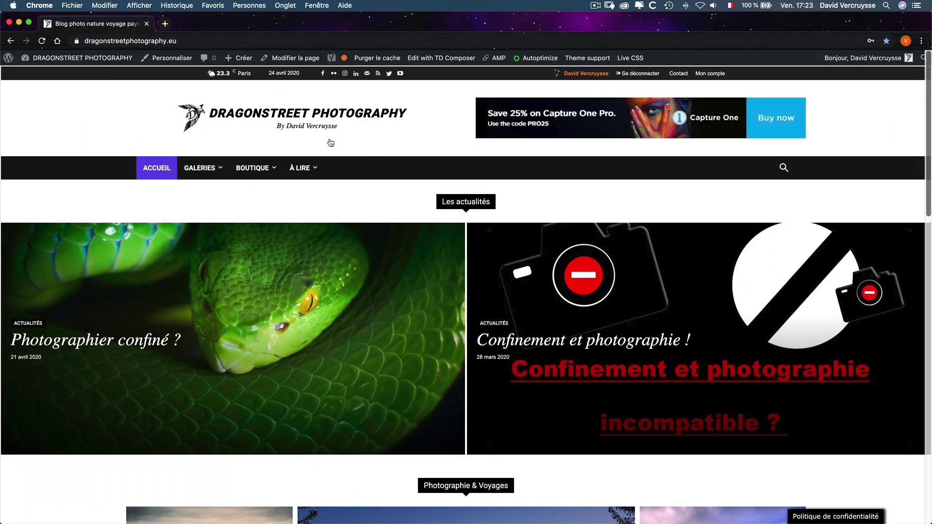
- Switch to Chrome and show the Boutique product preview on the dragonstreetphotography.eu website
mouse_move(265, 175)
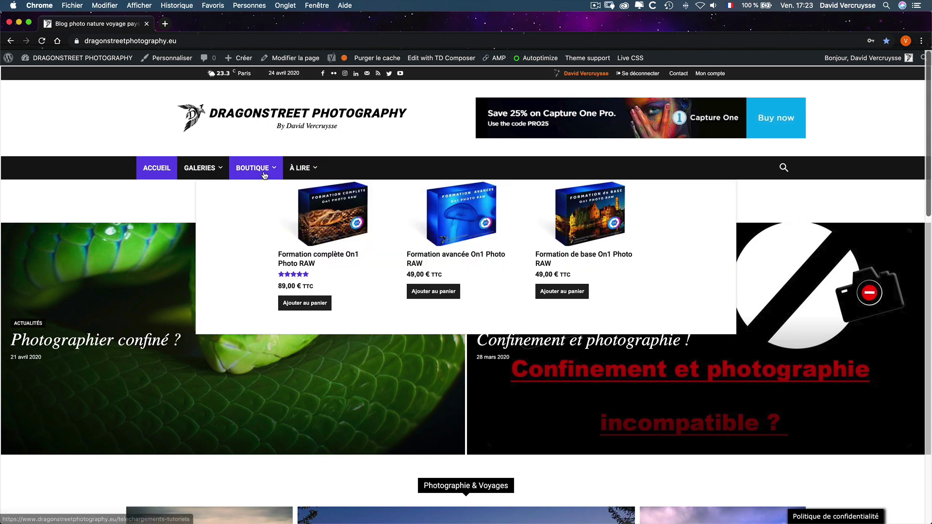